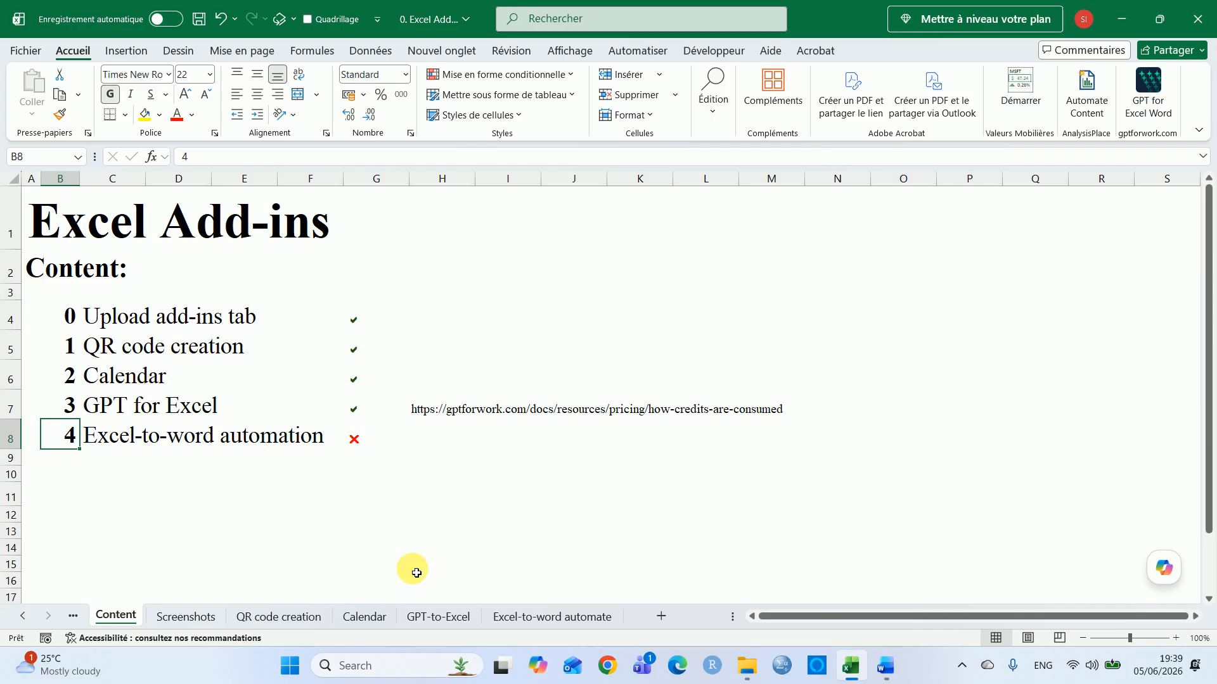
Open the Excel-to-word automate sheet and review its data, pivot tables and workflow diagram
click(545, 618)
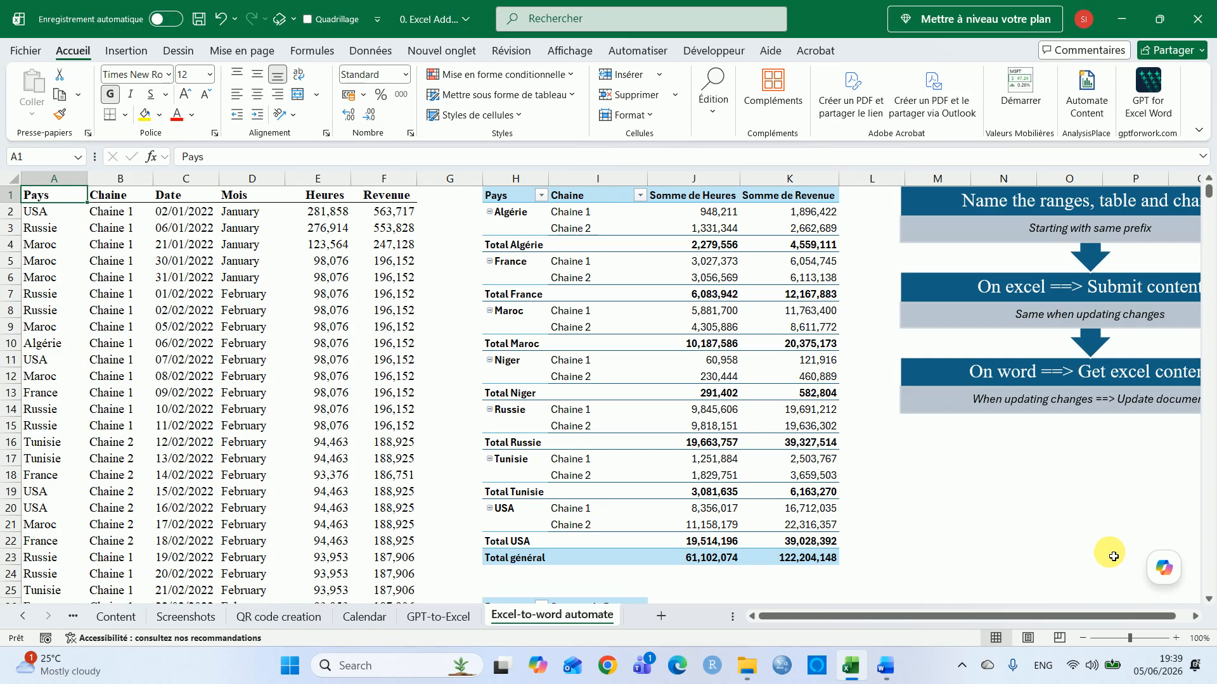
click(982, 526)
key(Right)
key(Right)
key(Right)
key(Right)
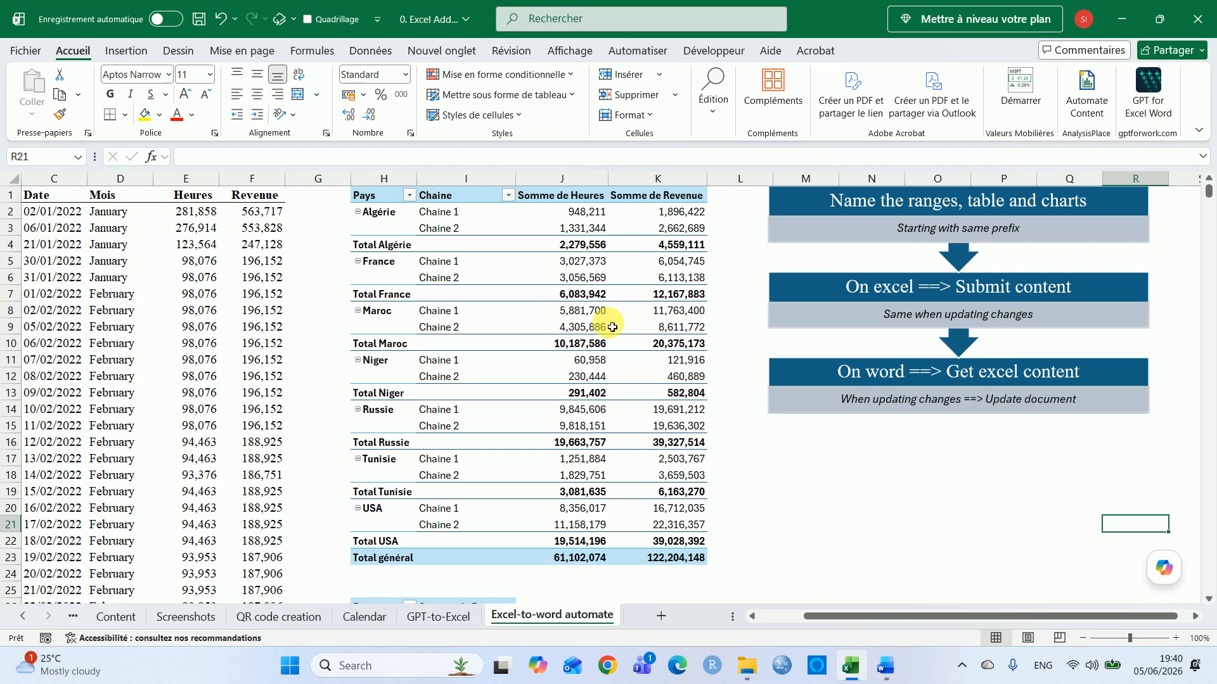
mouse_move(613, 327)
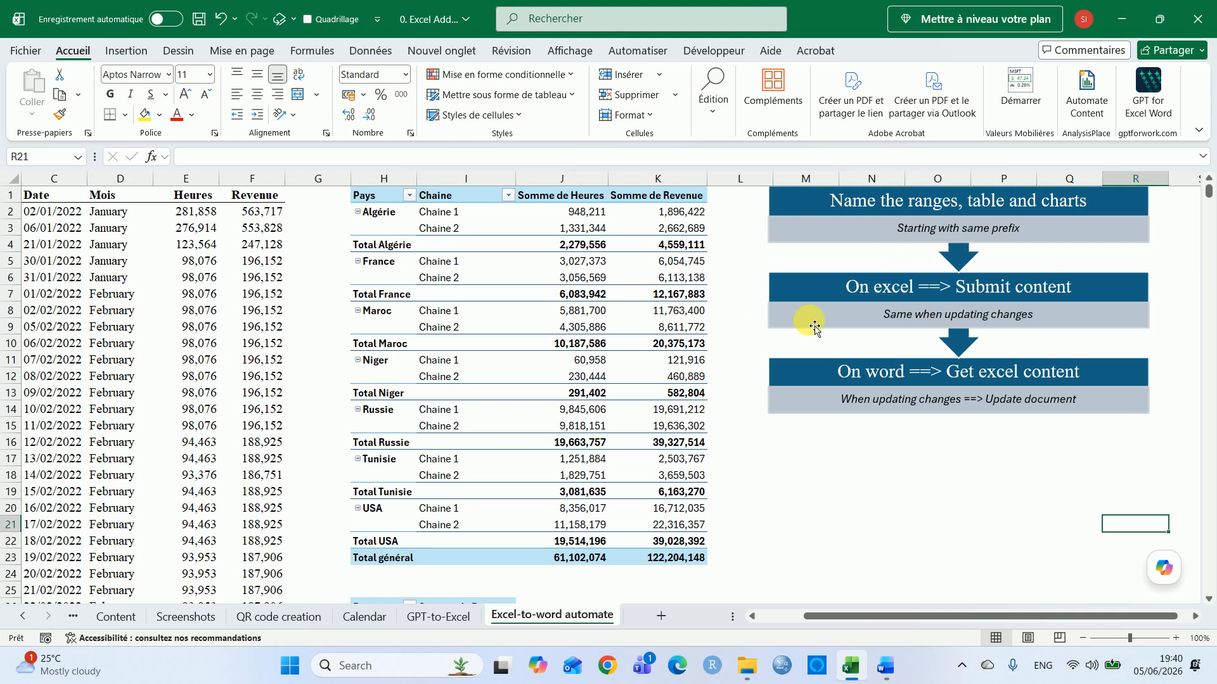
Open the Automate Content add-in pane and review its Submit settings
click(1089, 102)
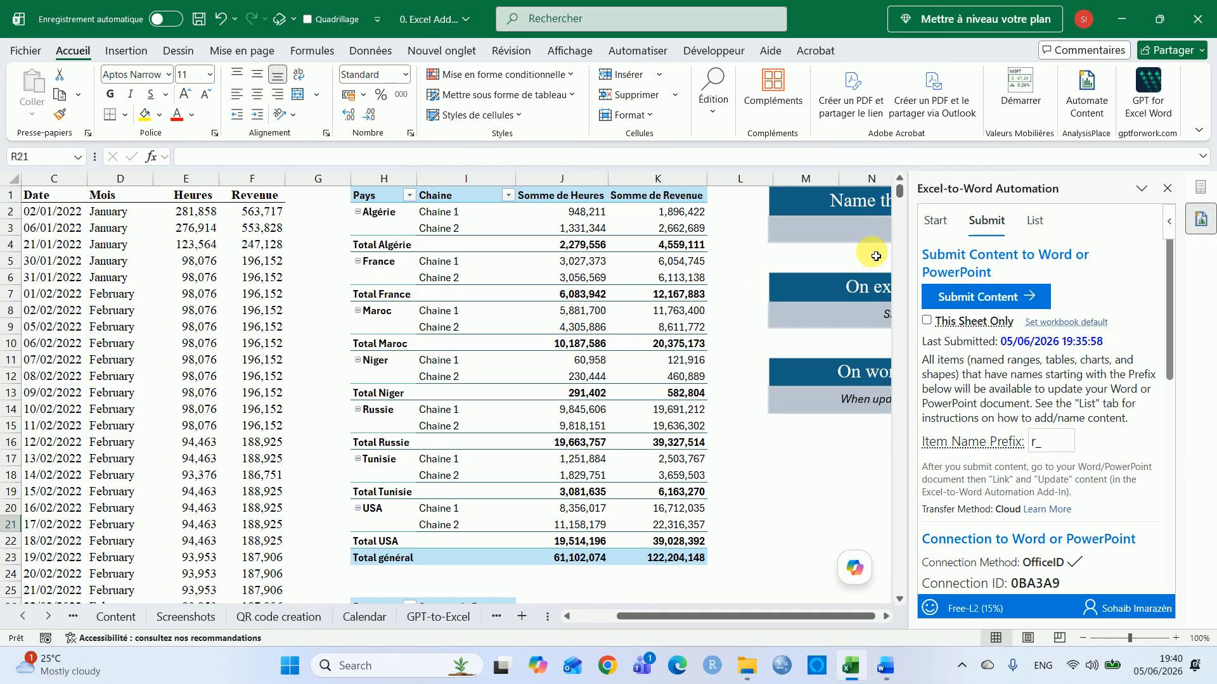
click(825, 457)
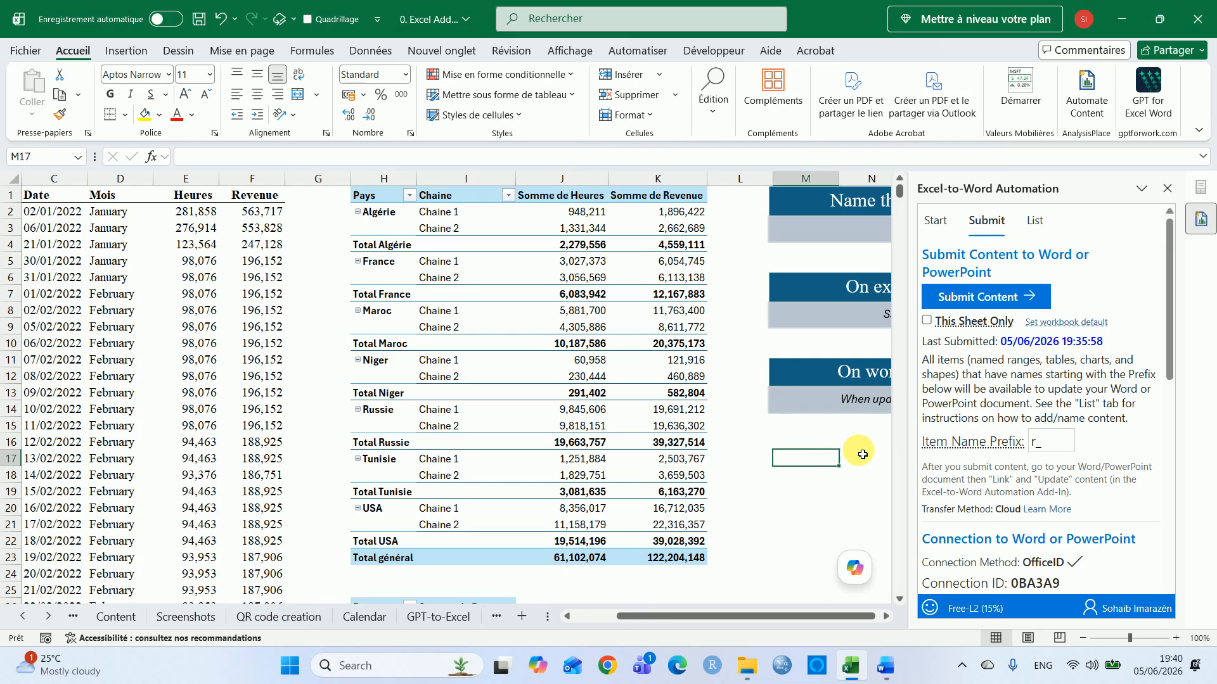
key(Right)
key(Right)
key(Right)
key(Right)
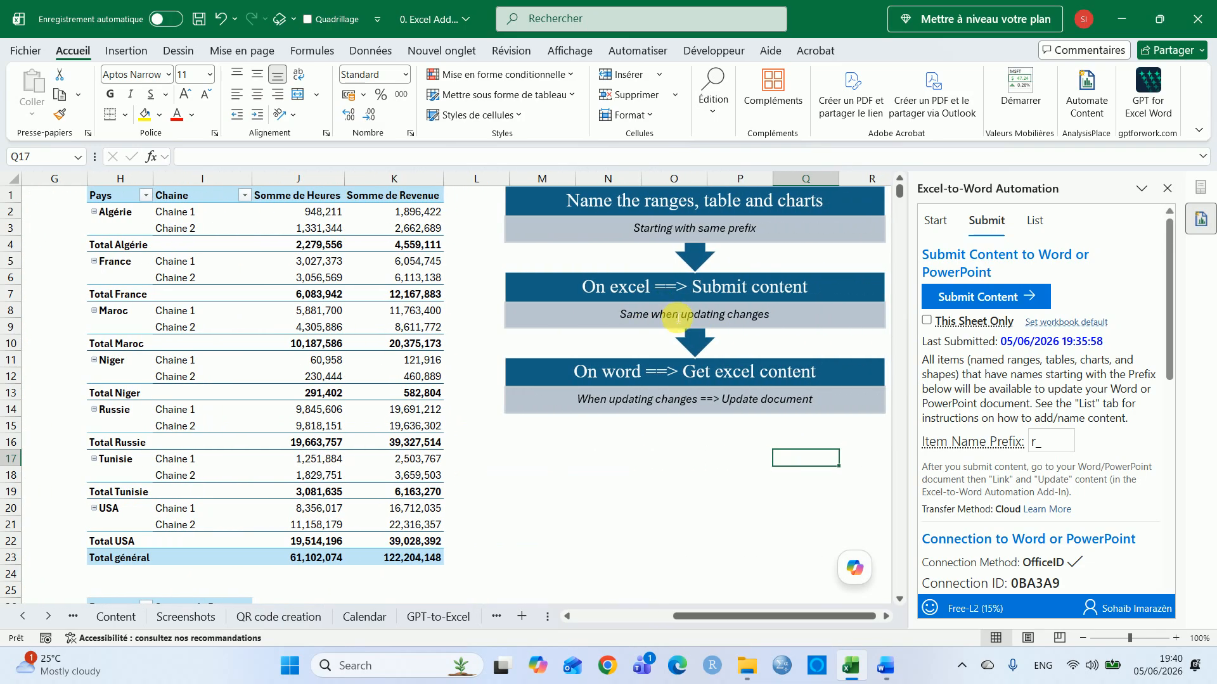
click(974, 303)
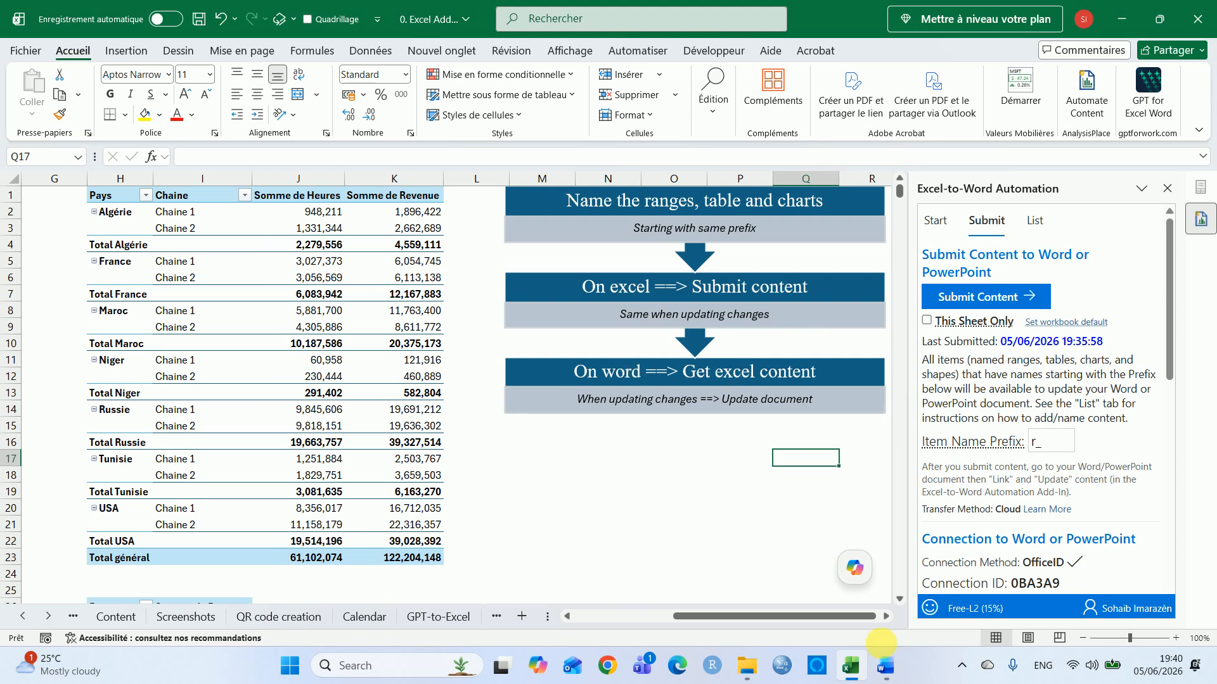
Switch to the Word document and open the Automate Content add-in on its Update tab
click(894, 677)
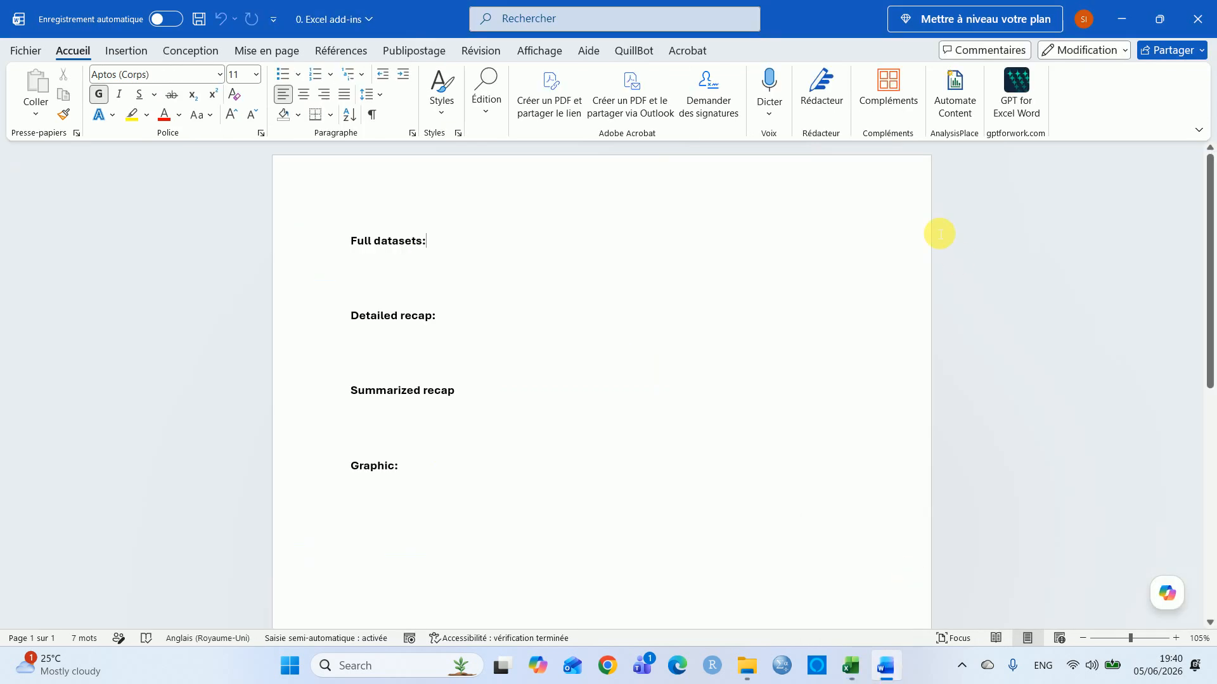
click(954, 89)
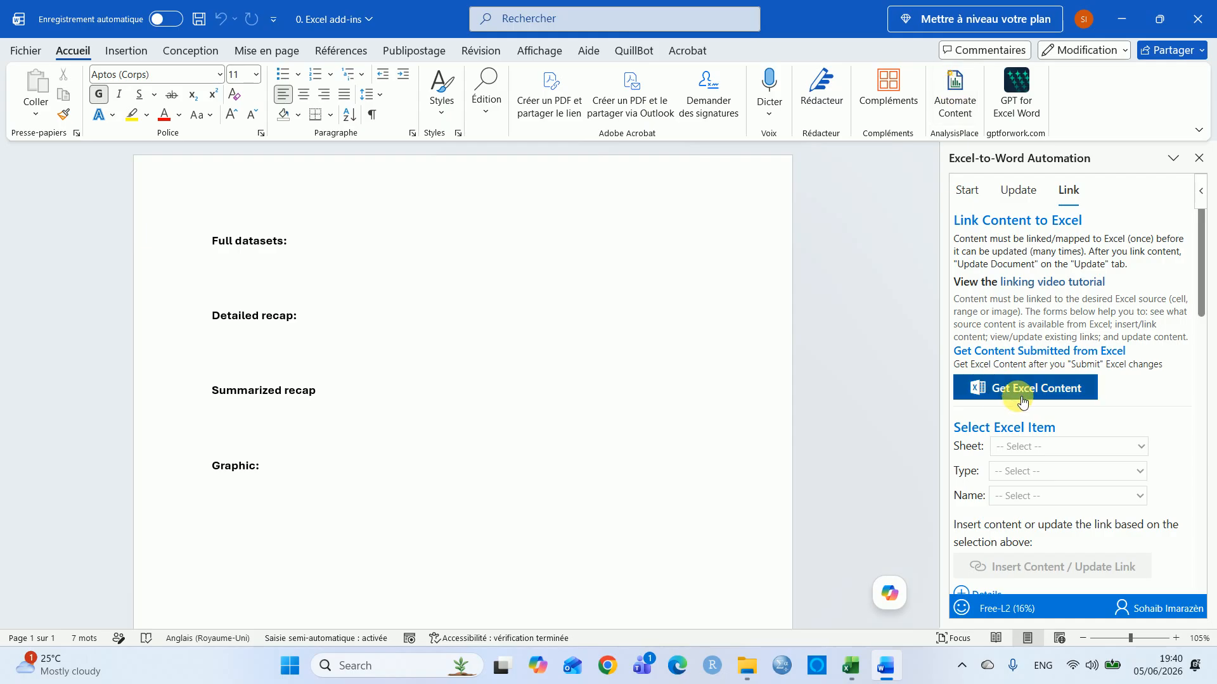
click(1027, 200)
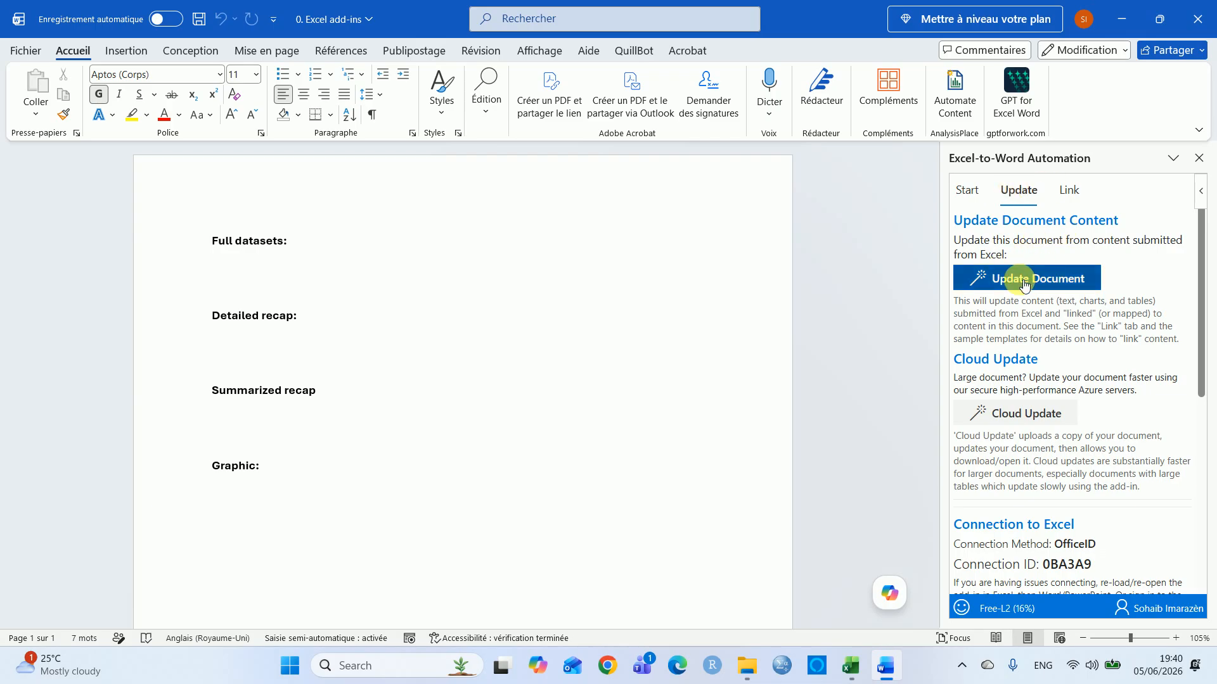
Back in Excel, select the detailed pivot table H1:K23 and name the range sl_recap
click(844, 673)
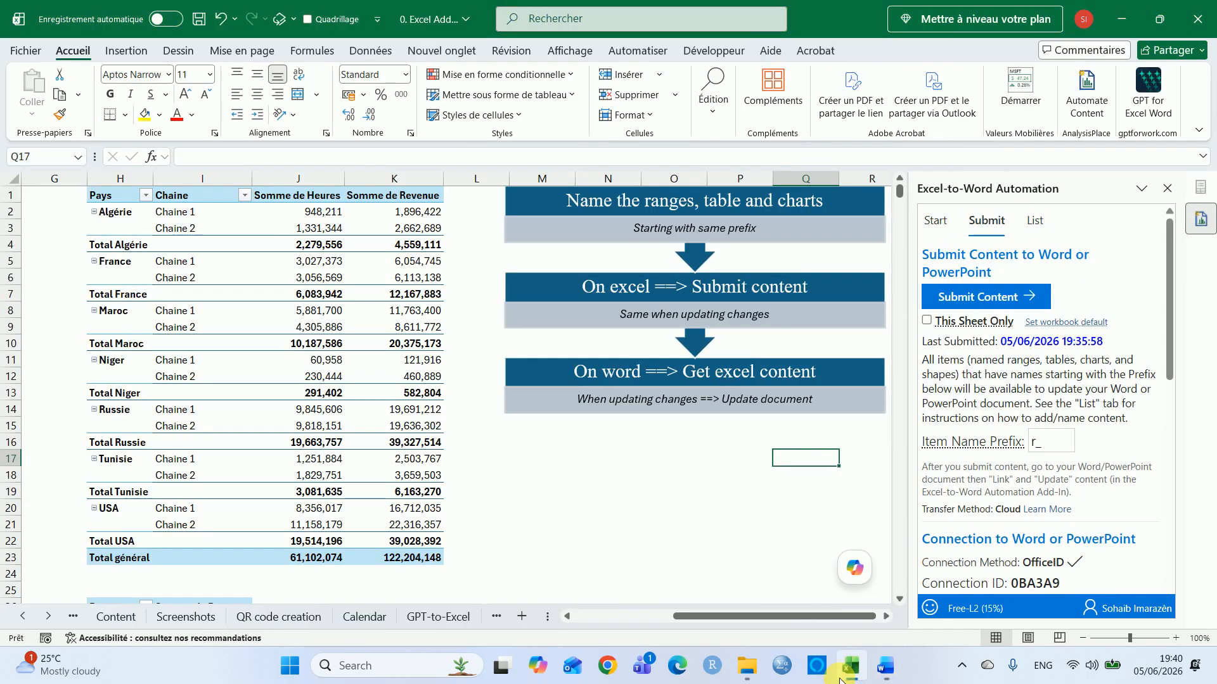
key(ctrl+Left)
key(ctrl+Left)
key(ctrl+Left)
key(ctrl+Up)
key(Right)
key(ctrl+Right)
key(Right)
key(Right)
key(Right)
key(Left)
key(Left)
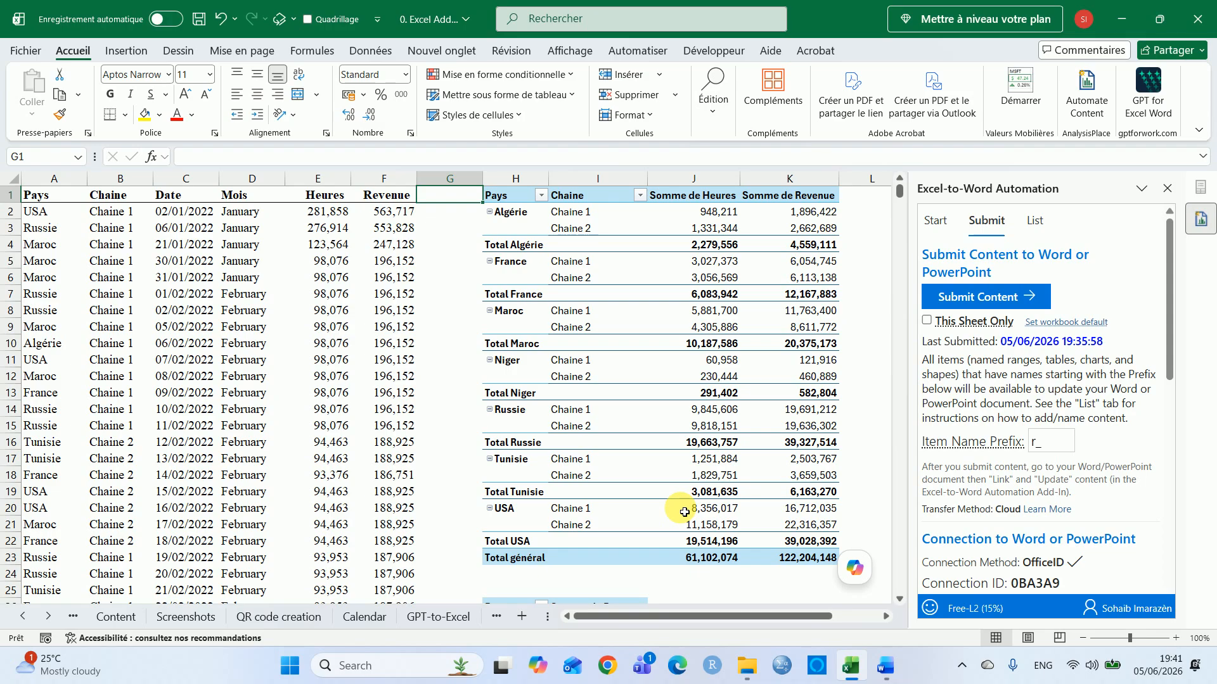
click(767, 212)
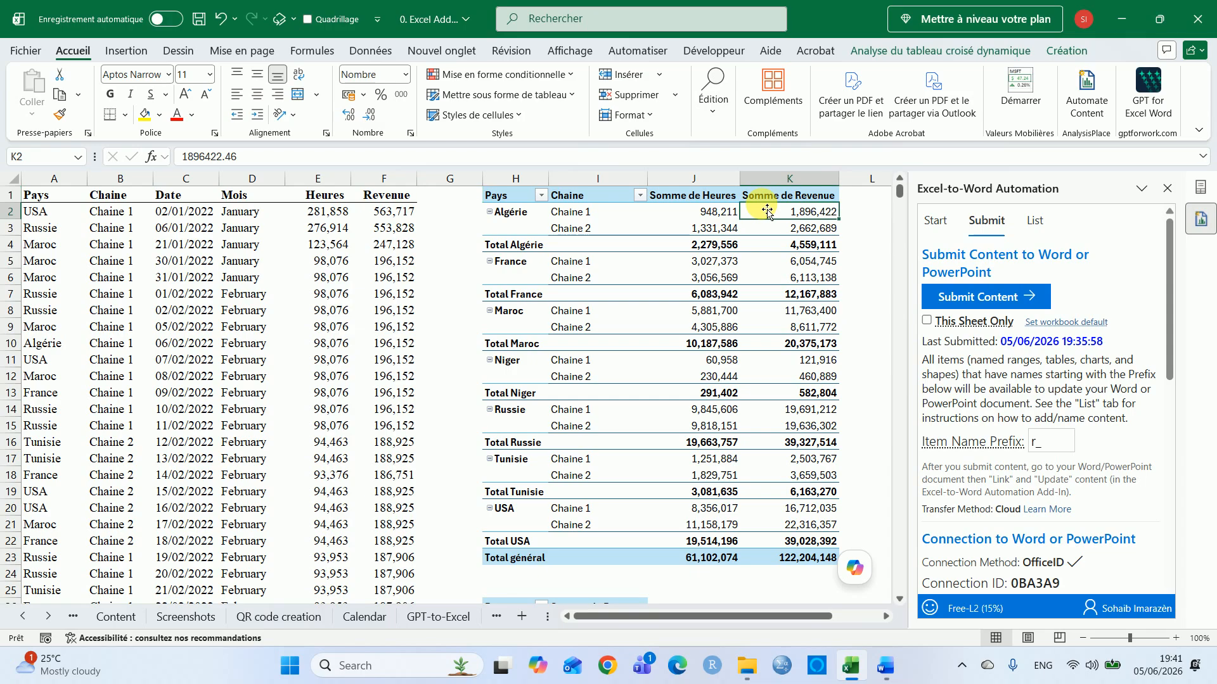
key(Left)
key(Down)
key(Down)
key(Right)
key(ctrl+Down)
key(ctrl+Up)
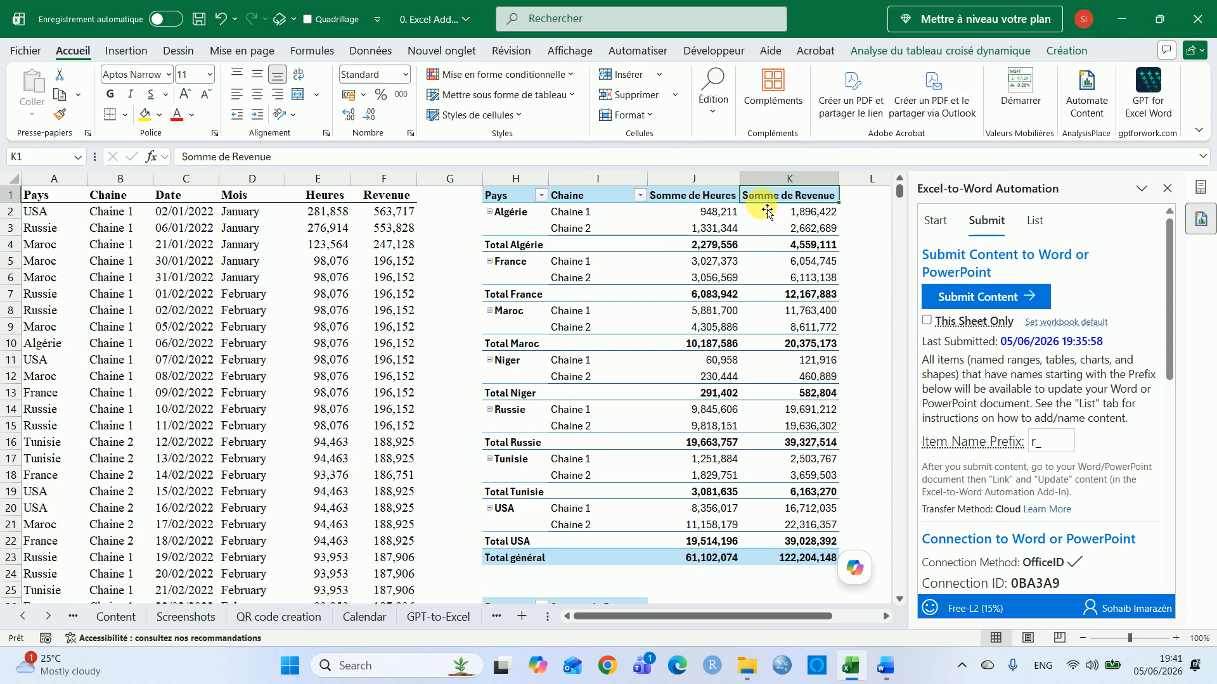
key(ctrl+shift+Down)
key(shift+Left)
key(shift+Left)
key(shift+Left)
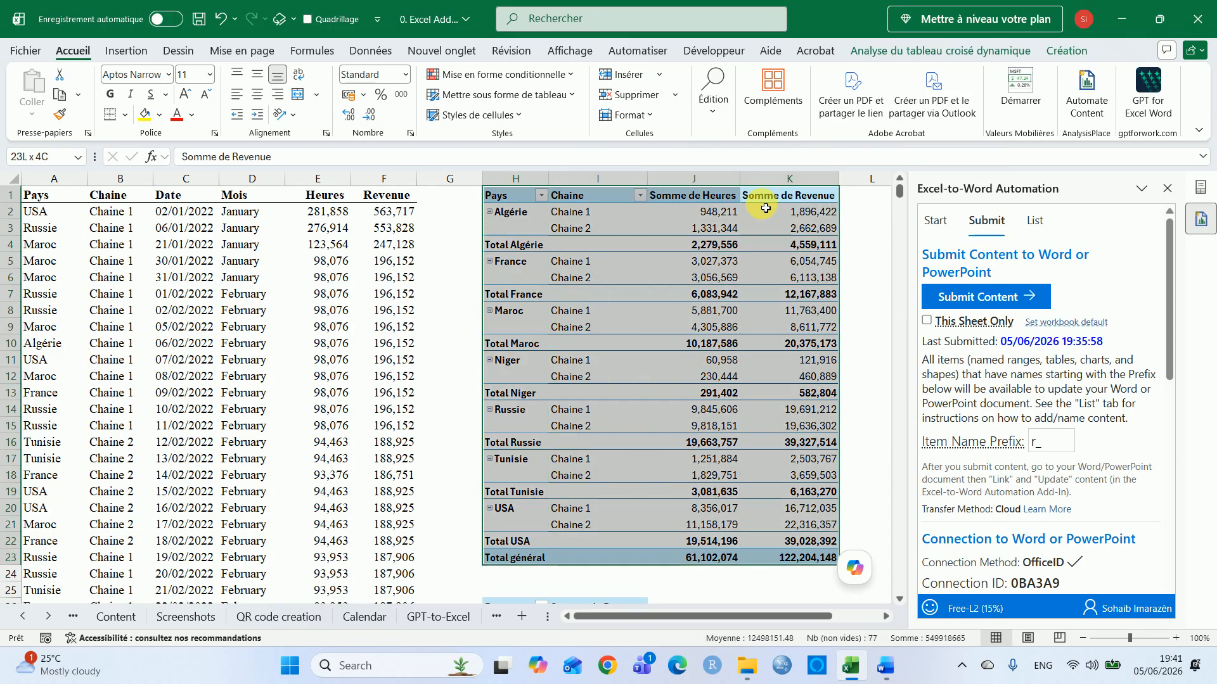
click(58, 156)
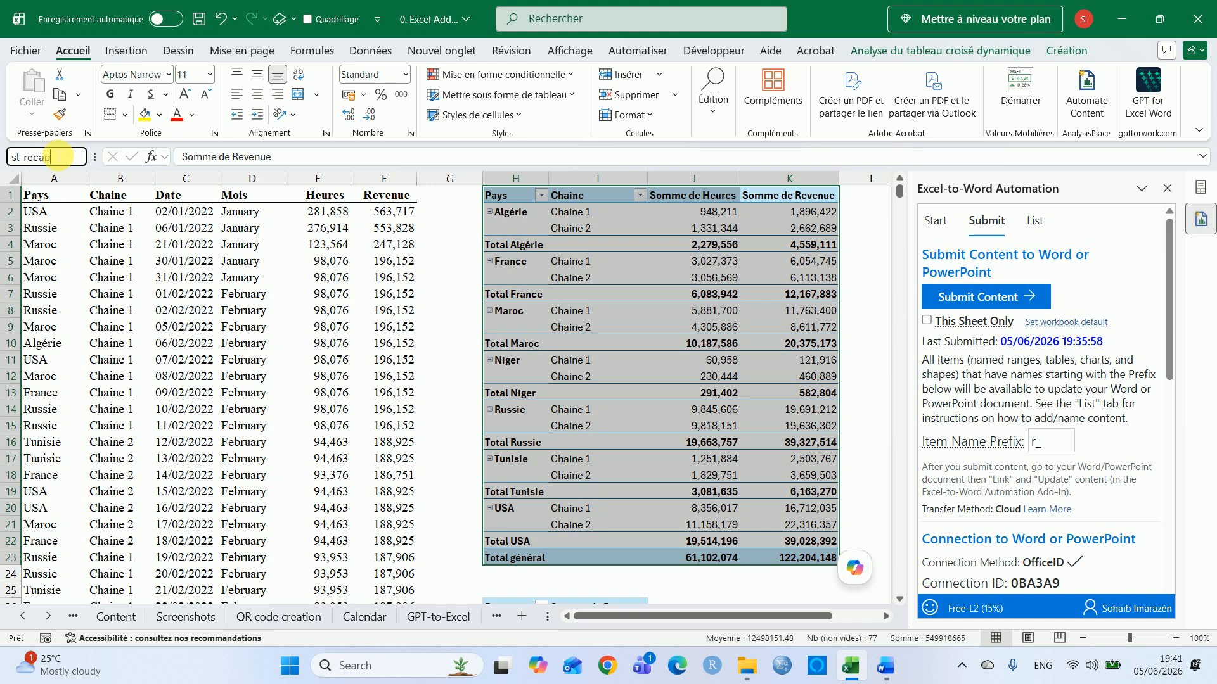
text(sl_recap)
key(Return)
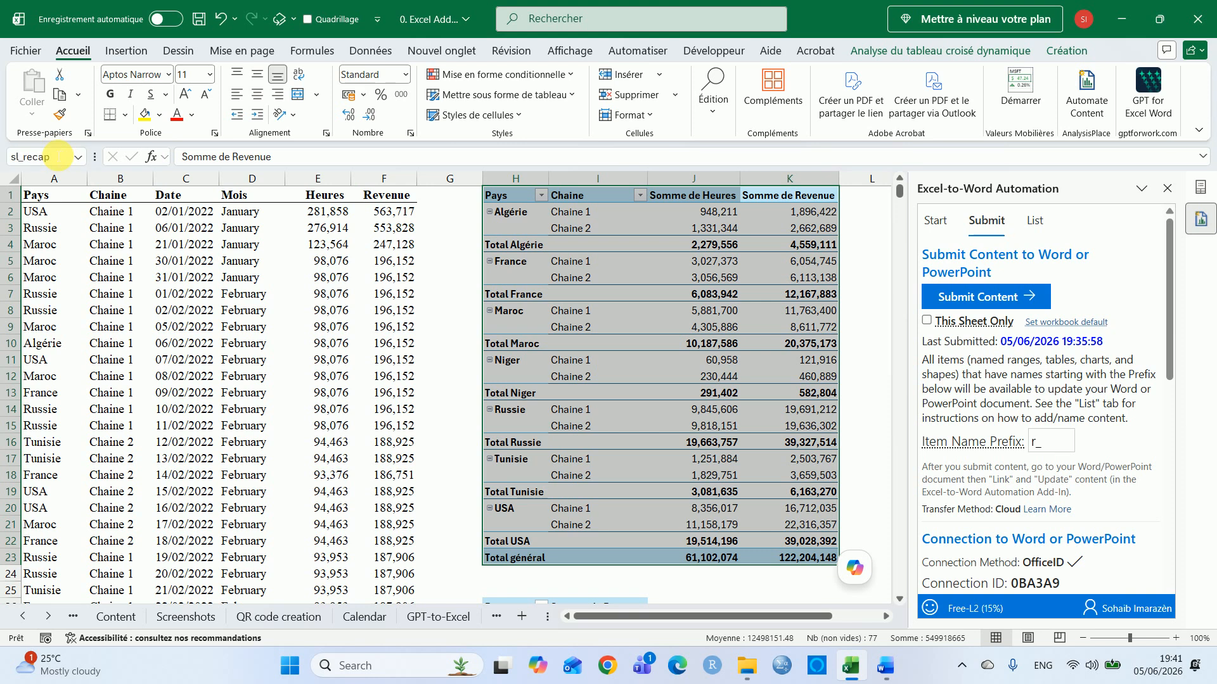
Select the summarized revenue-by-country pivot table and name the range sl_summary
click(462, 268)
key(Down)
key(Down)
key(Down)
key(Down)
key(Down)
key(Down)
key(Down)
key(Down)
key(Down)
key(Down)
key(Down)
key(Down)
key(Down)
key(Down)
key(Down)
key(Down)
key(Down)
key(Down)
key(Down)
key(Down)
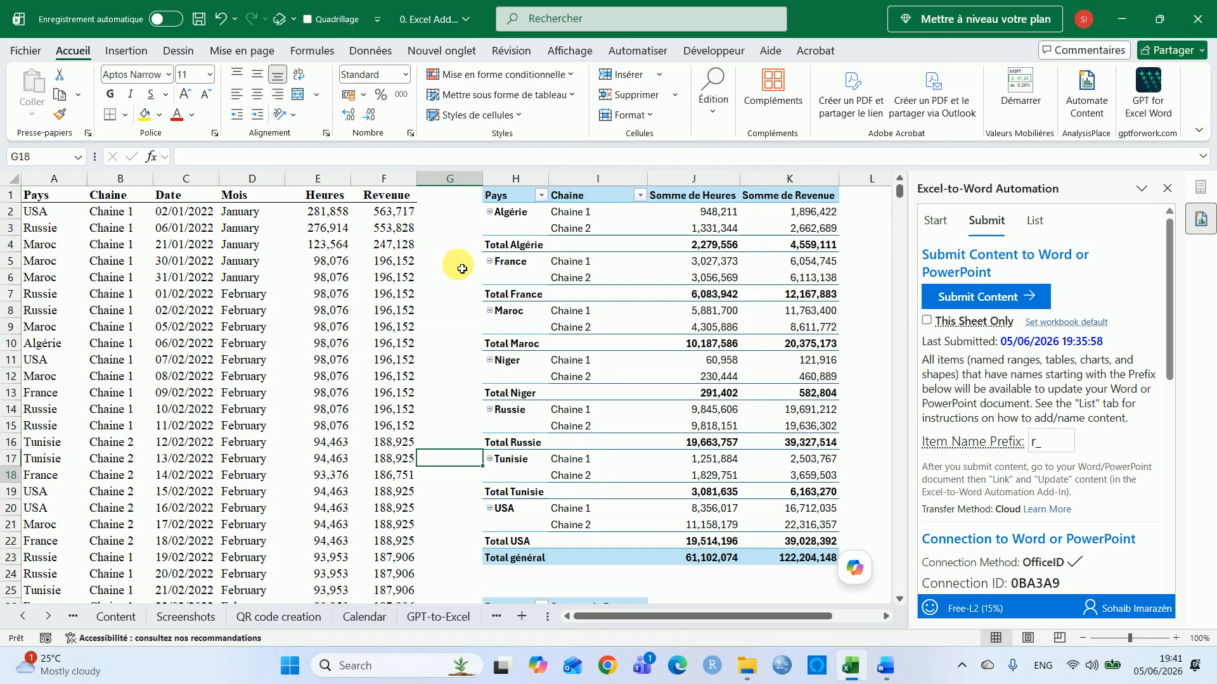
scroll(461, 266, down, 5)
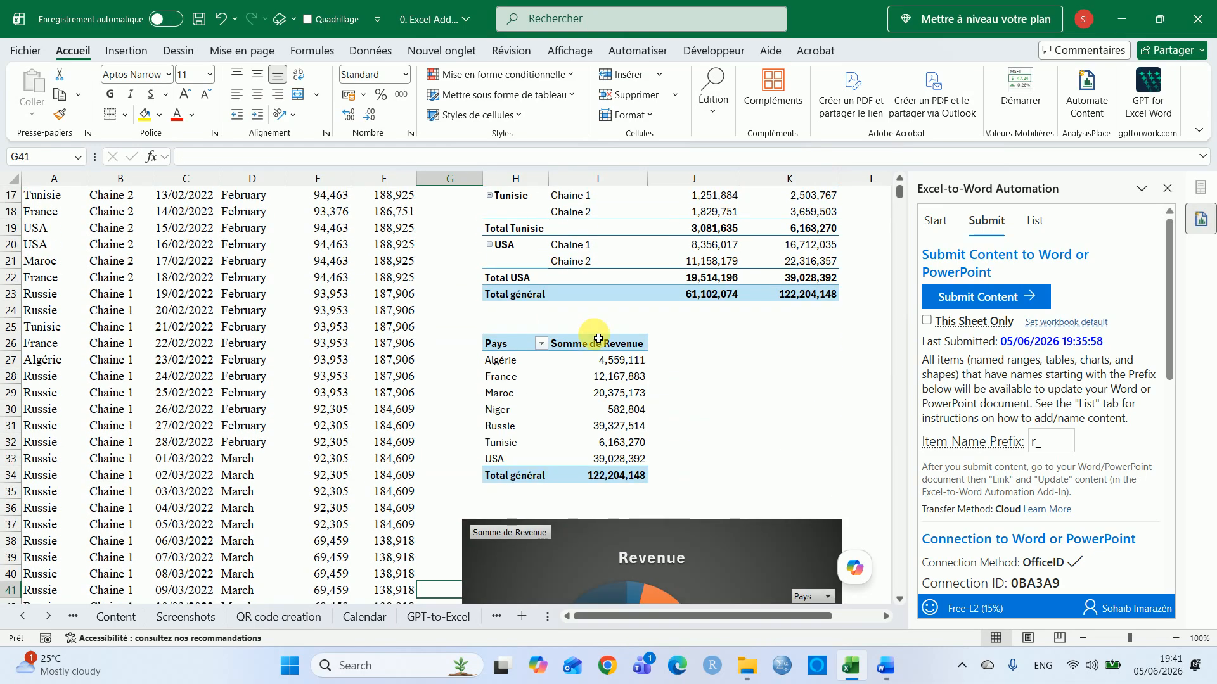
click(612, 346)
key(ctrl+shift+Down)
key(ctrl+shift+Left)
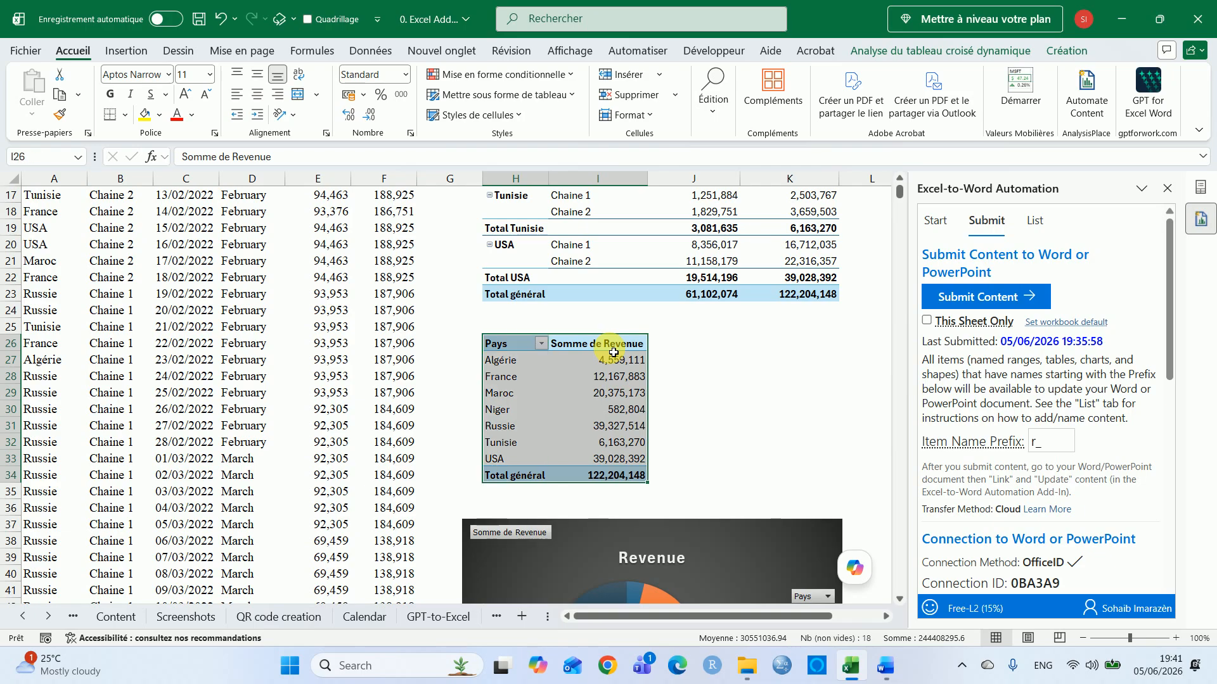
click(45, 161)
text(sl_summary)
key(Return)
Add data labels to the Revenue pie chart
click(759, 453)
key(Down)
key(Down)
key(Down)
key(Down)
key(Down)
key(Down)
key(Down)
key(Down)
key(Down)
key(Down)
key(Down)
key(Down)
key(Down)
key(Down)
key(Down)
key(Down)
key(Down)
key(Down)
key(Down)
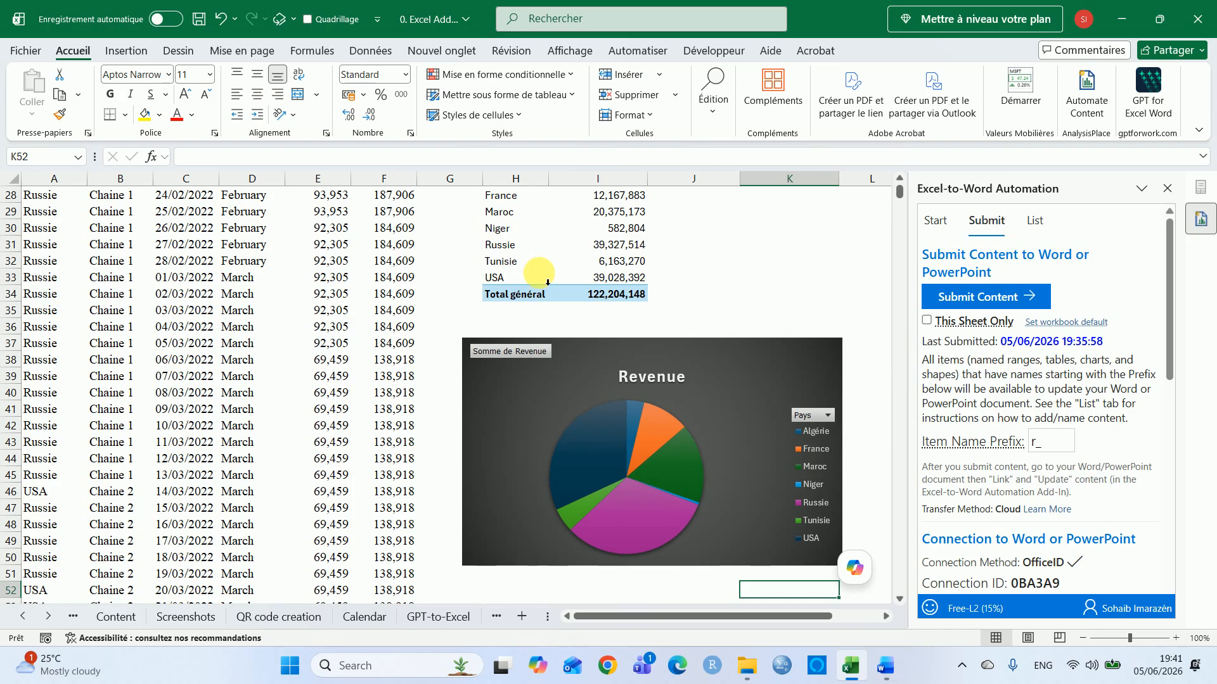
click(738, 361)
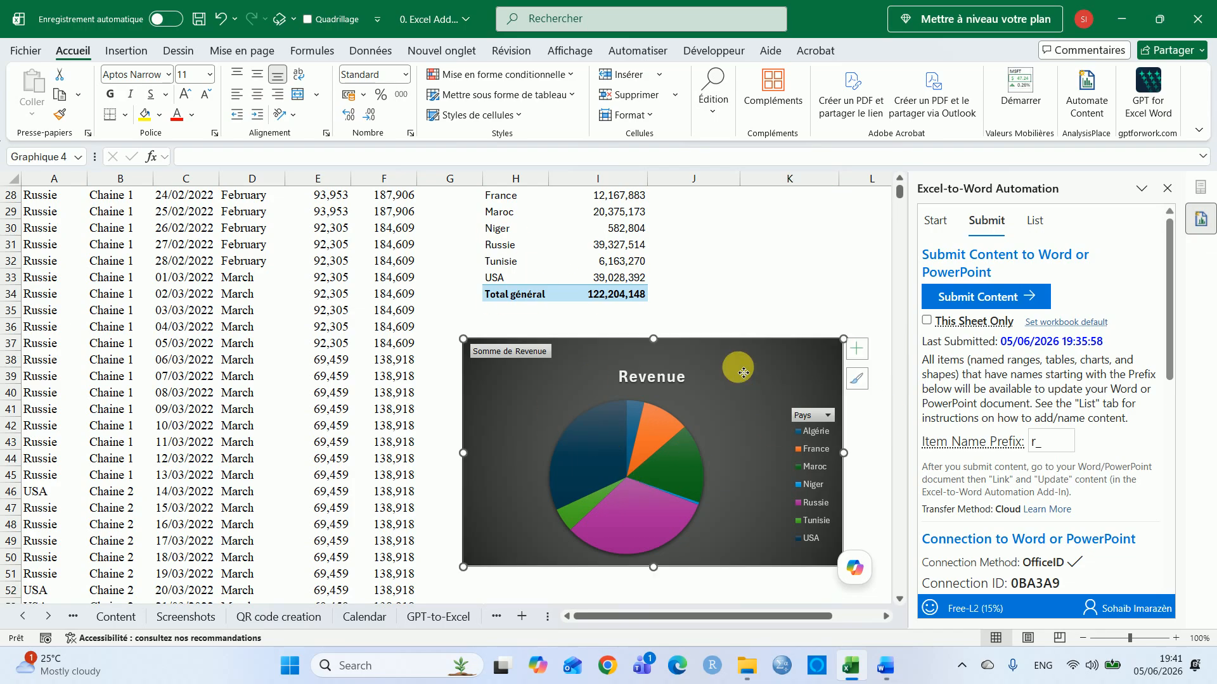
click(862, 348)
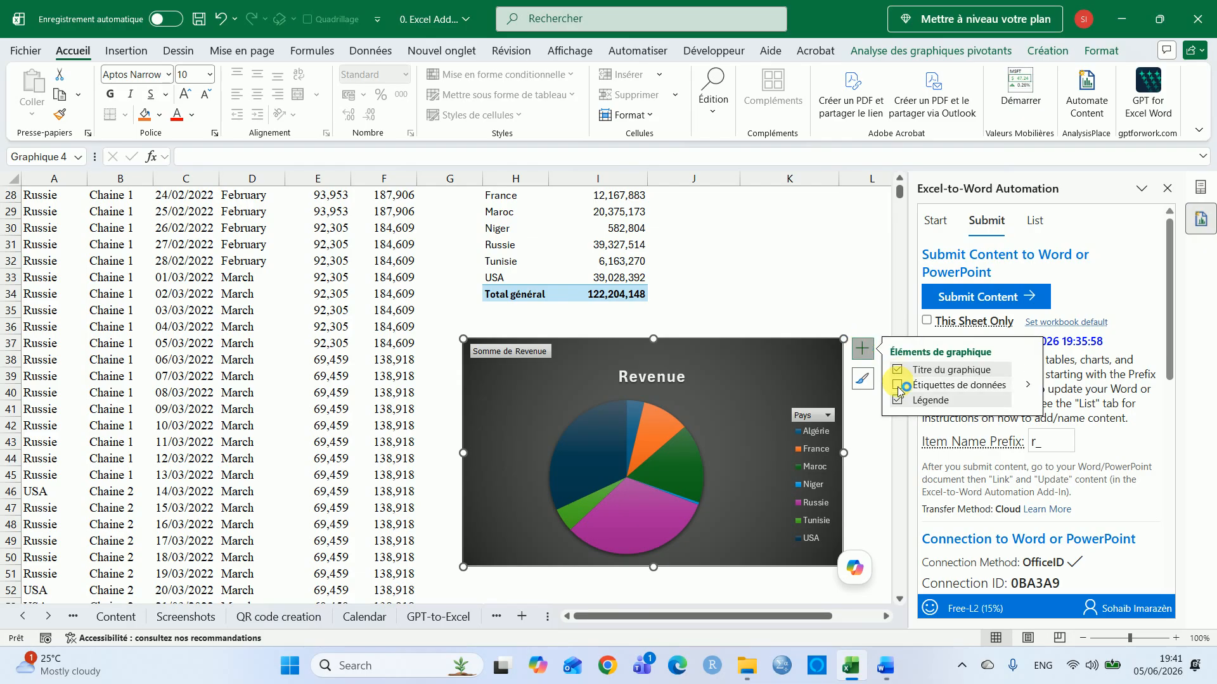
click(897, 385)
click(753, 310)
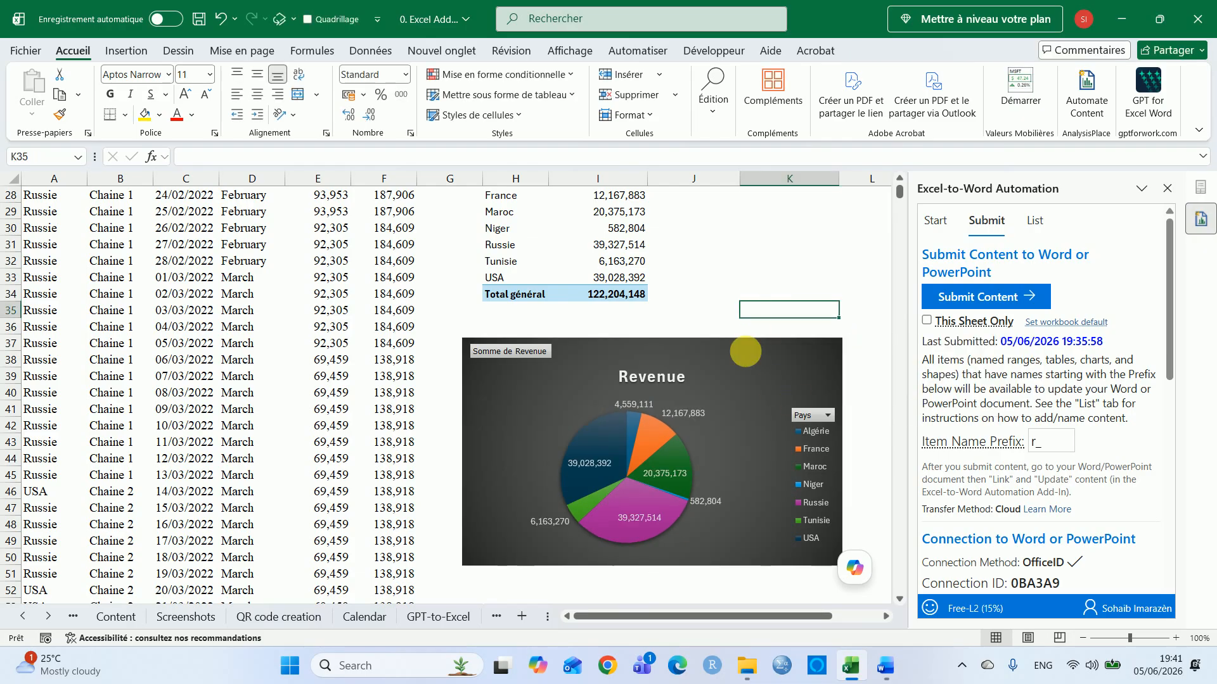
Rename the Revenue pie chart as sl_chart
click(745, 352)
click(35, 157)
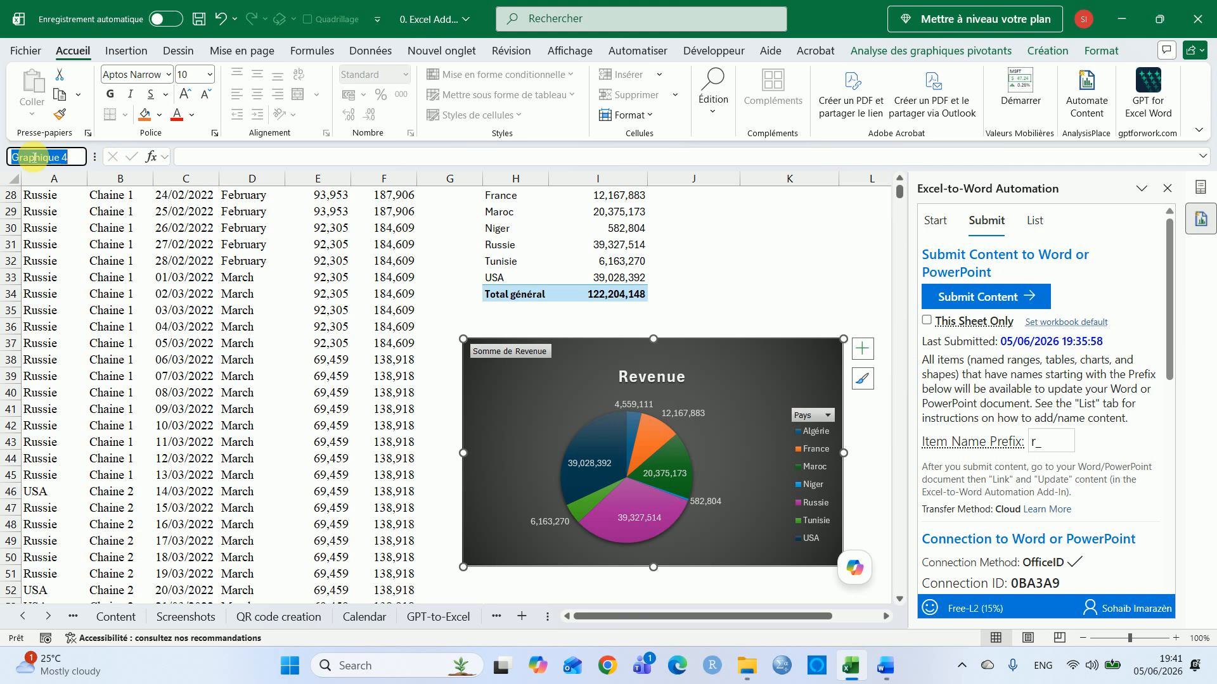
text(sl_char)
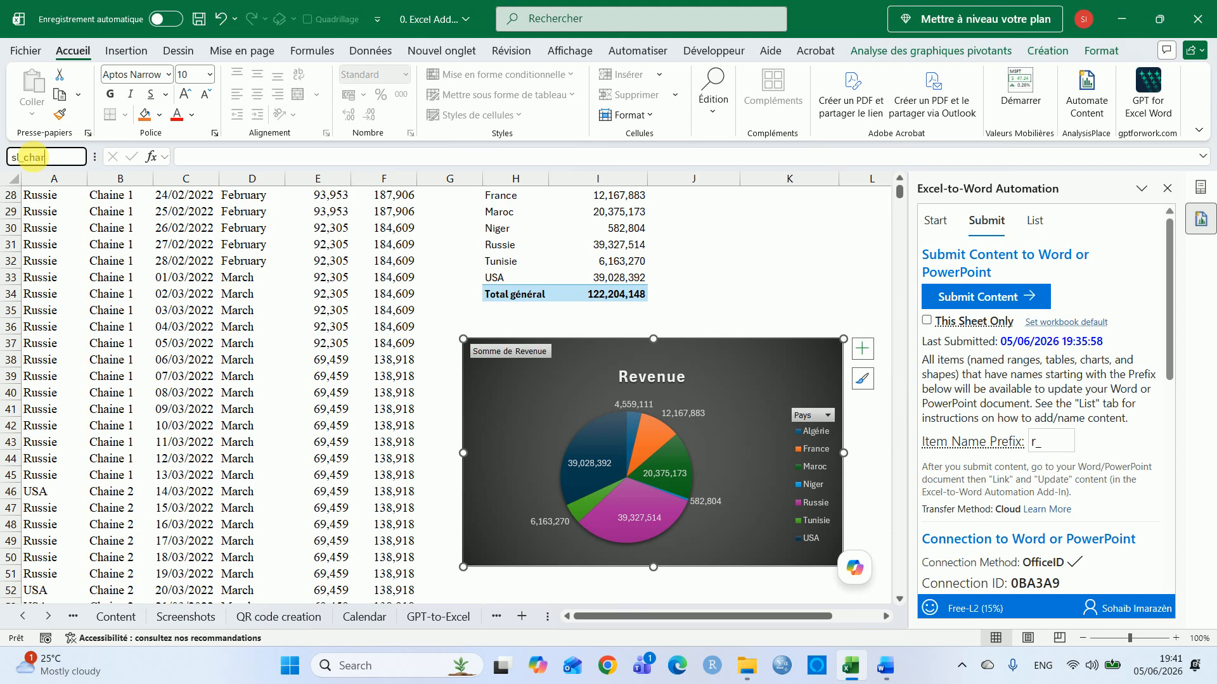
text(t)
key(Return)
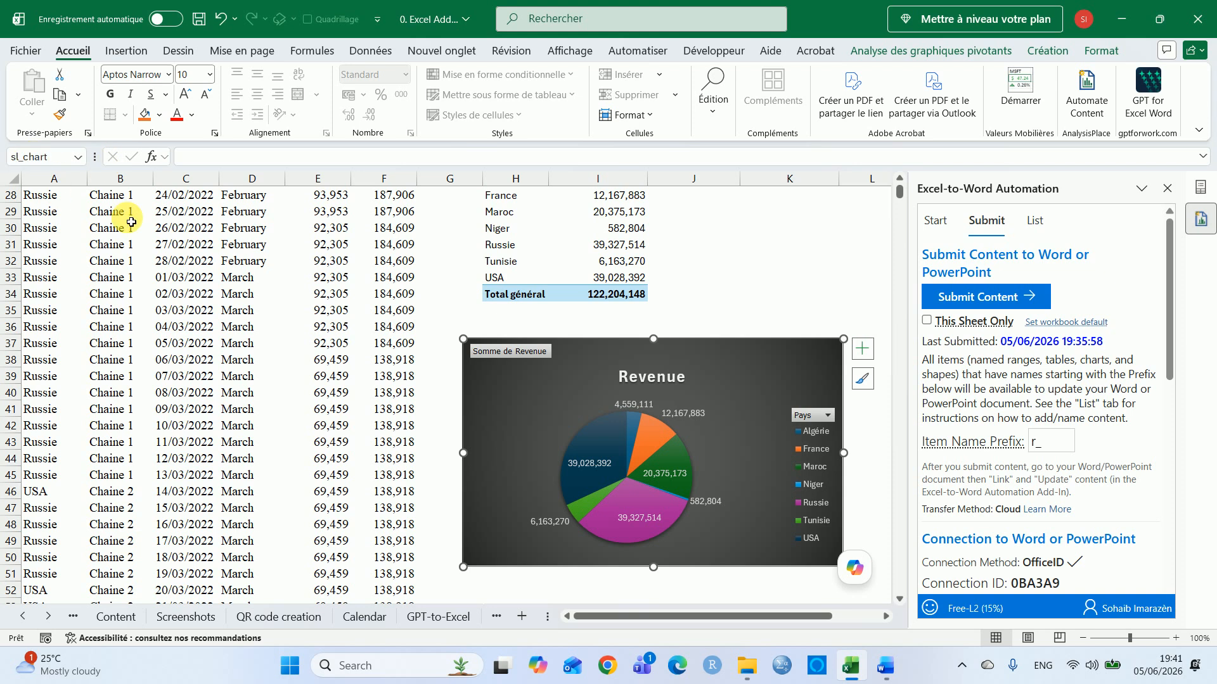
Set the add-in's item name prefix to sl_ and submit the content to Word
click(743, 263)
click(1040, 447)
click(1073, 509)
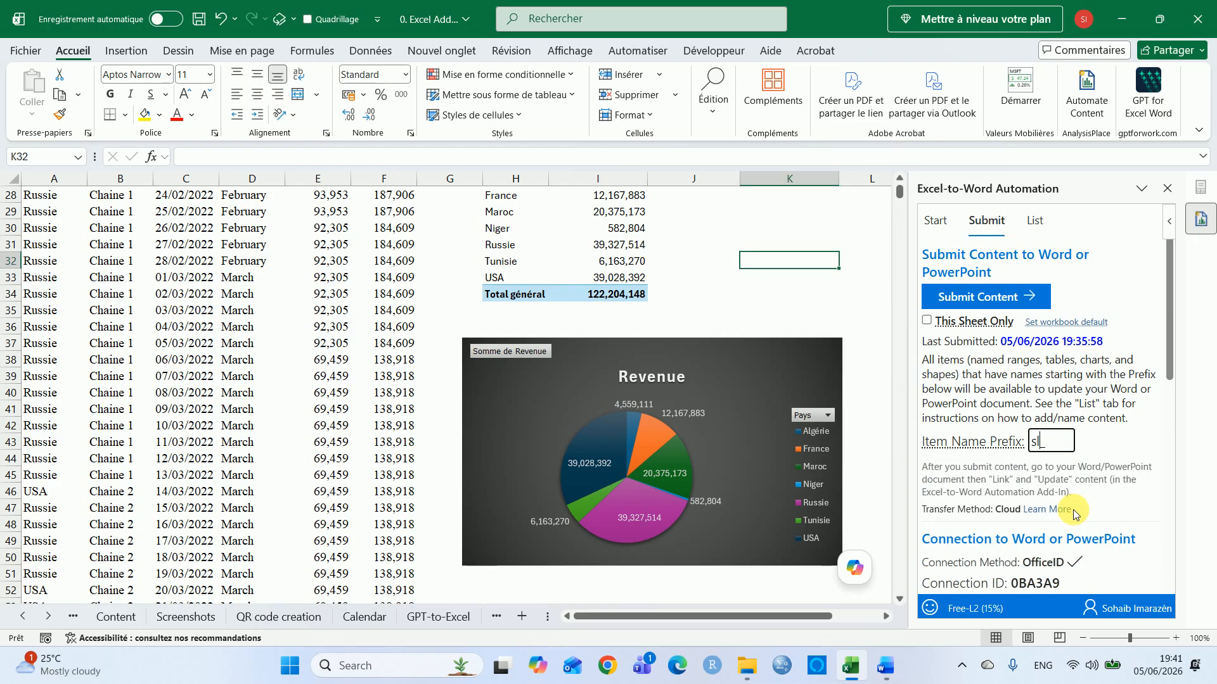
click(1116, 263)
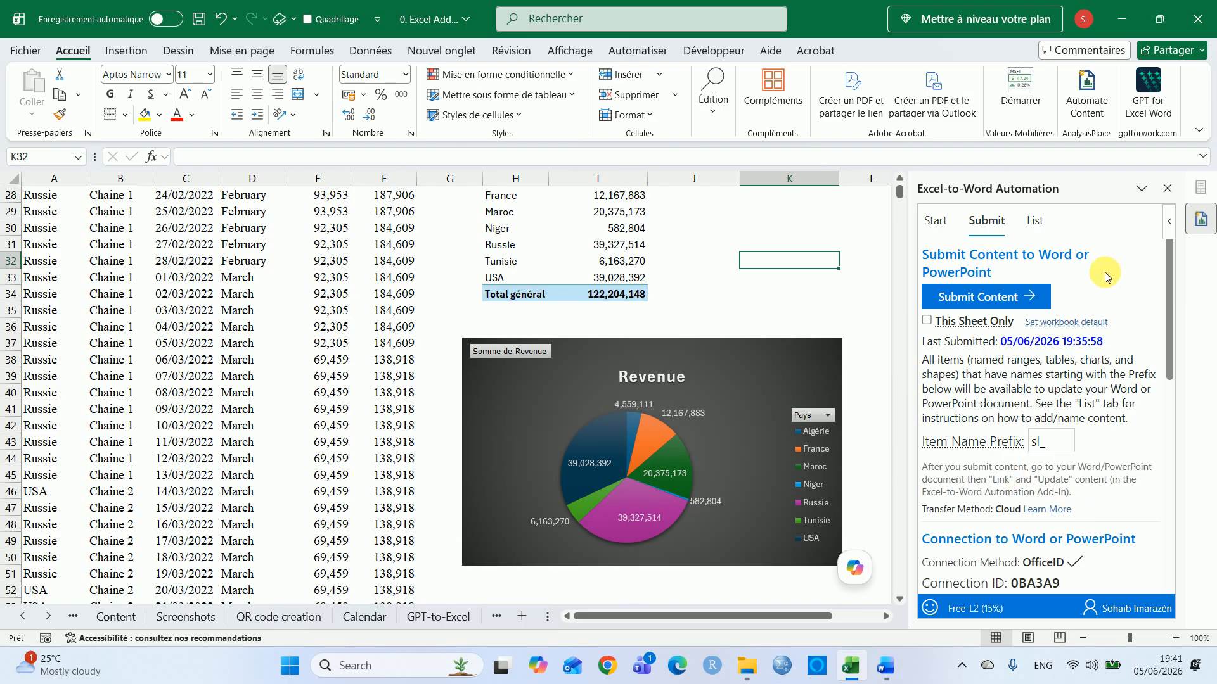
click(1021, 294)
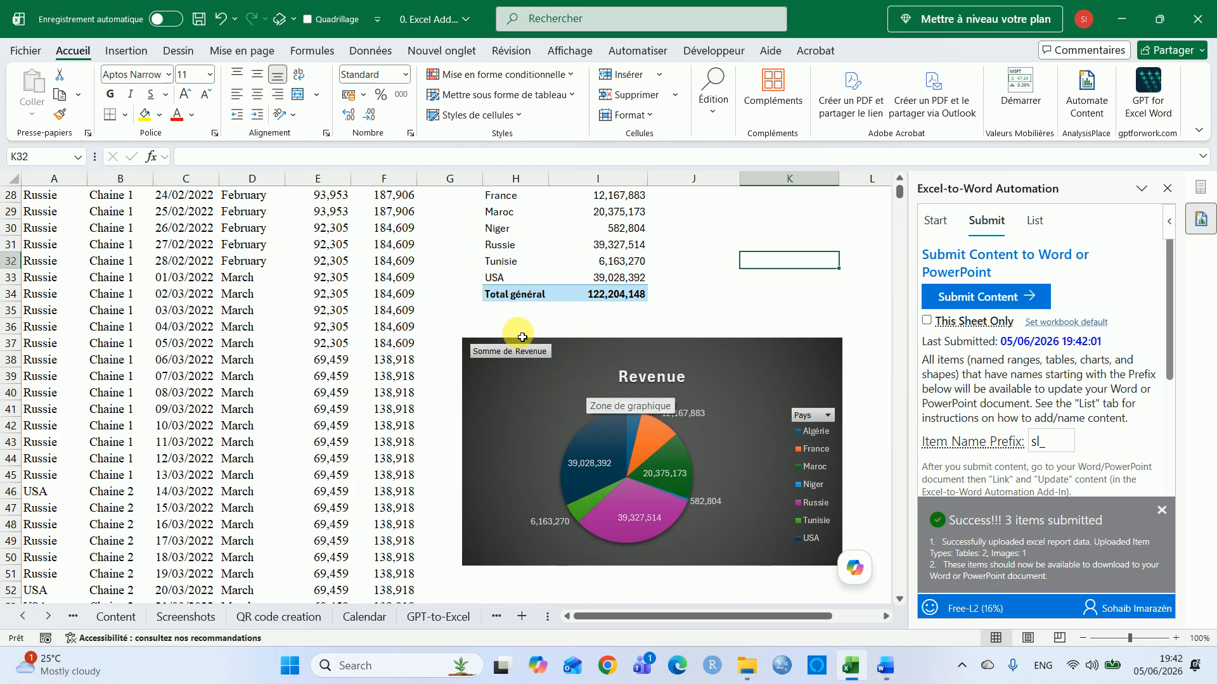
Switch to the Word document and import the content submitted from Excel in the add-in's Link tab
click(558, 312)
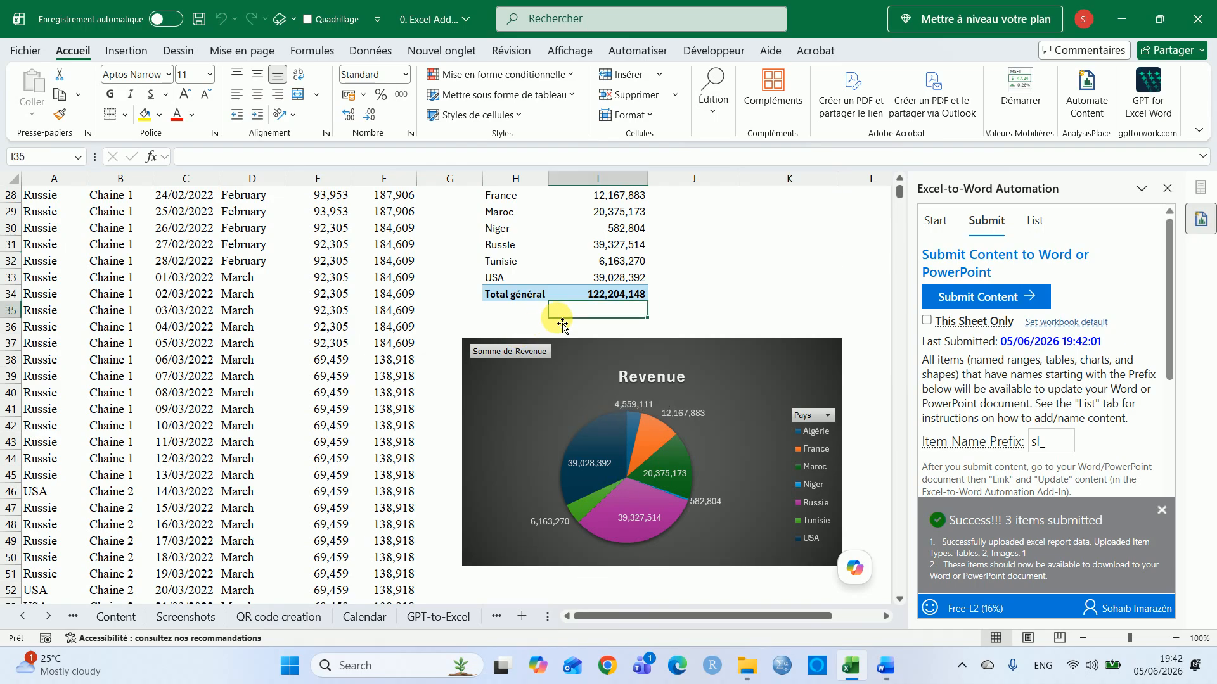
click(878, 670)
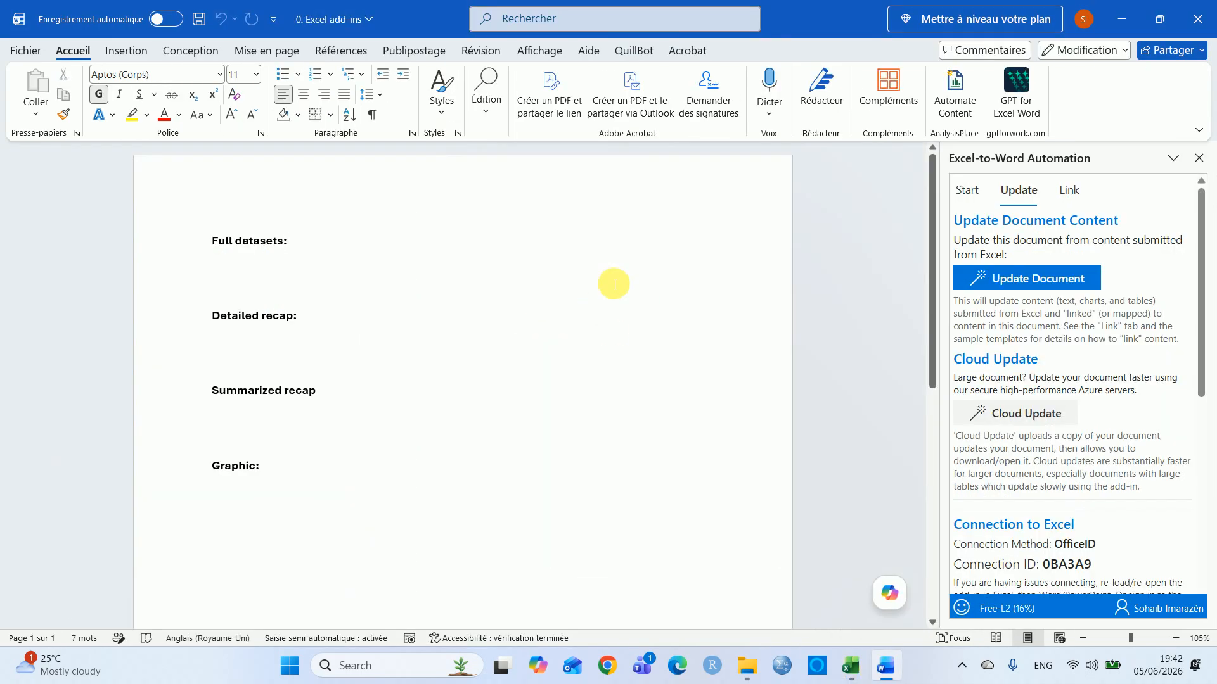
click(1084, 201)
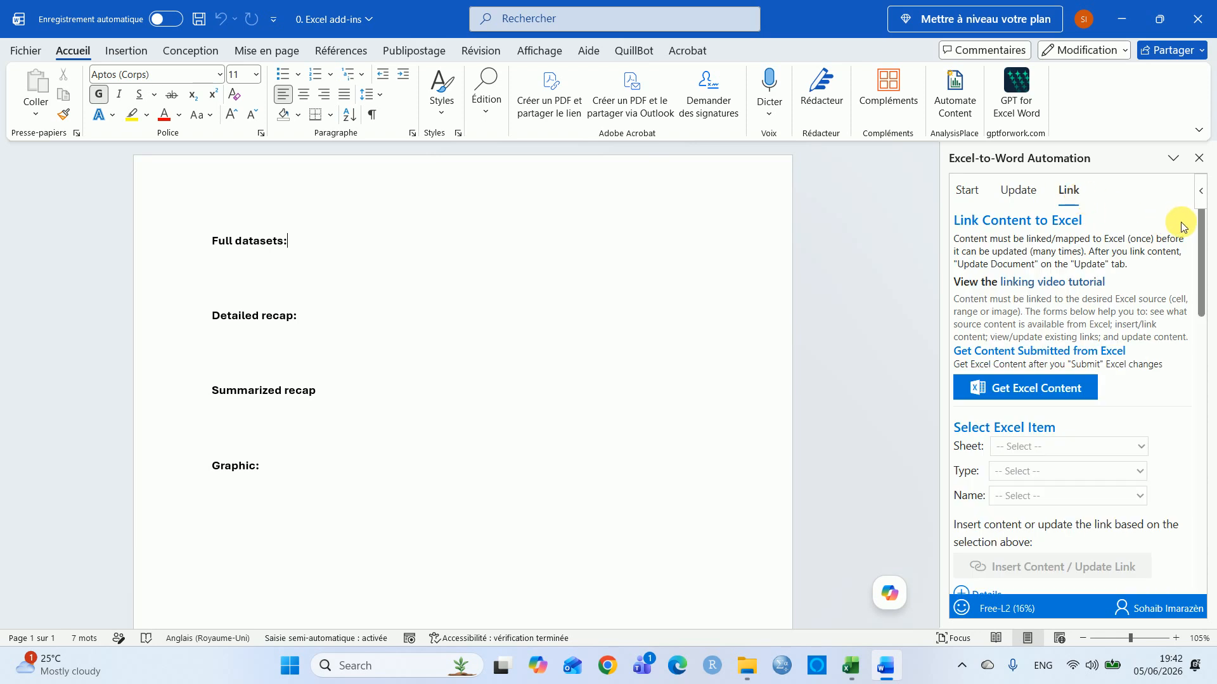
click(976, 399)
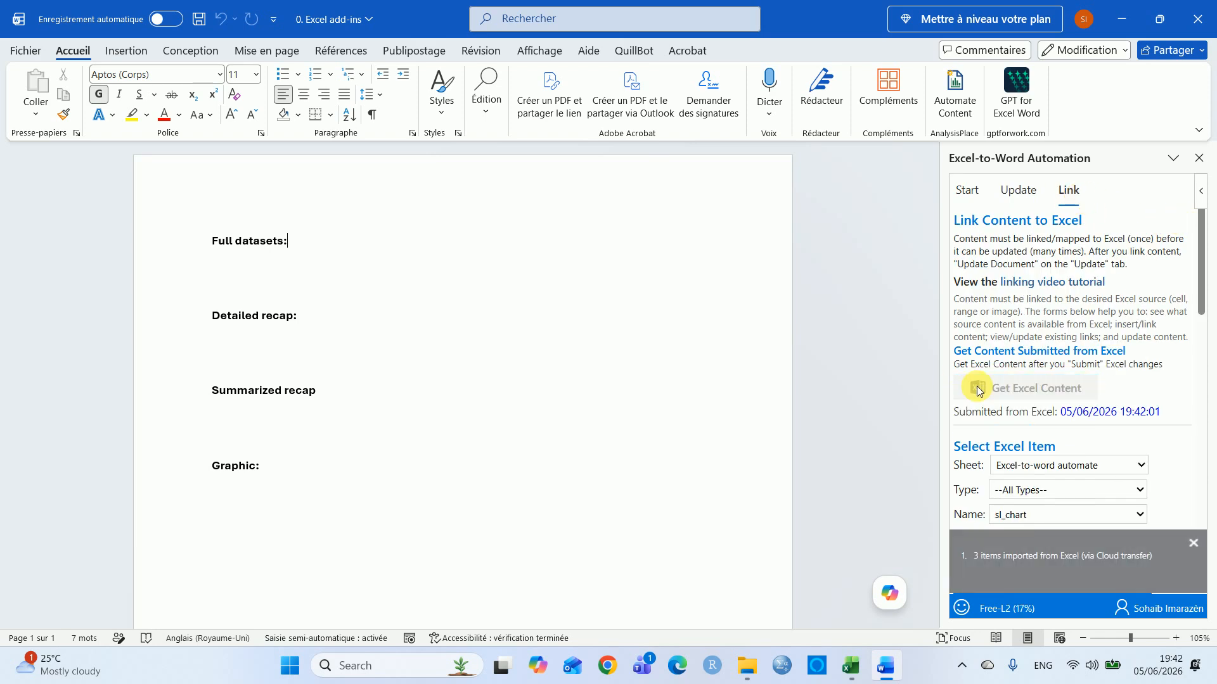
drag(1198, 277, 1130, 326)
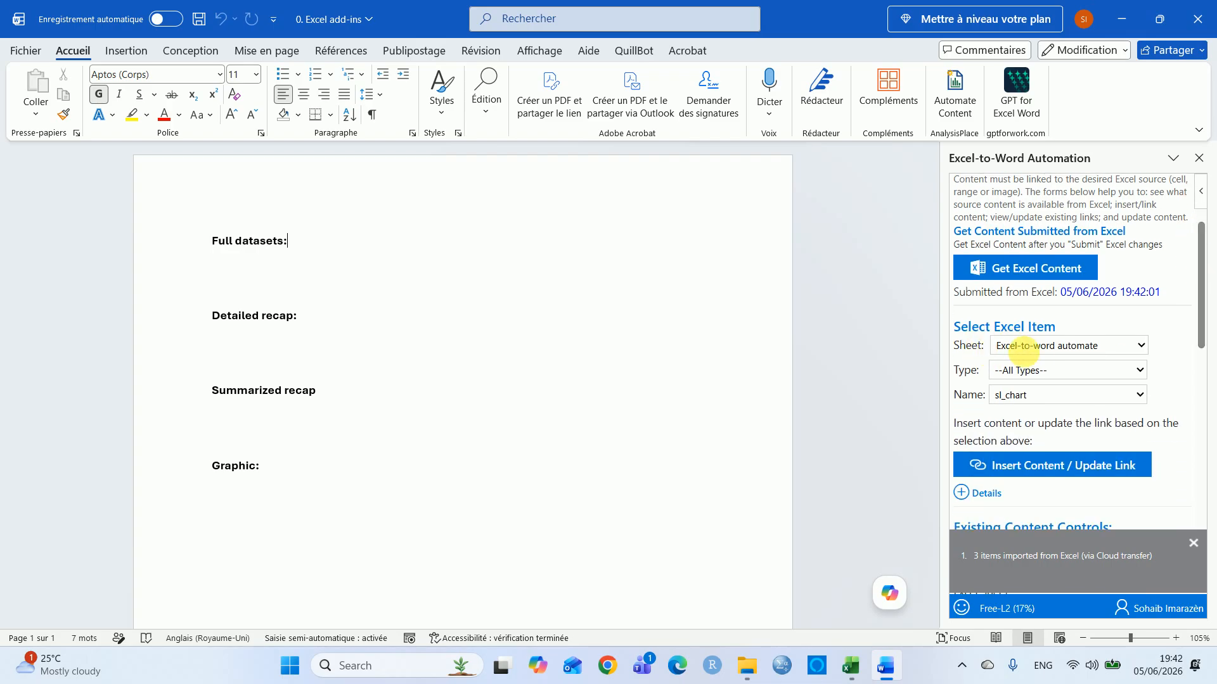
Check the source worksheet name in Excel and review the available item types and names in the add-in
key(alt+Tab)
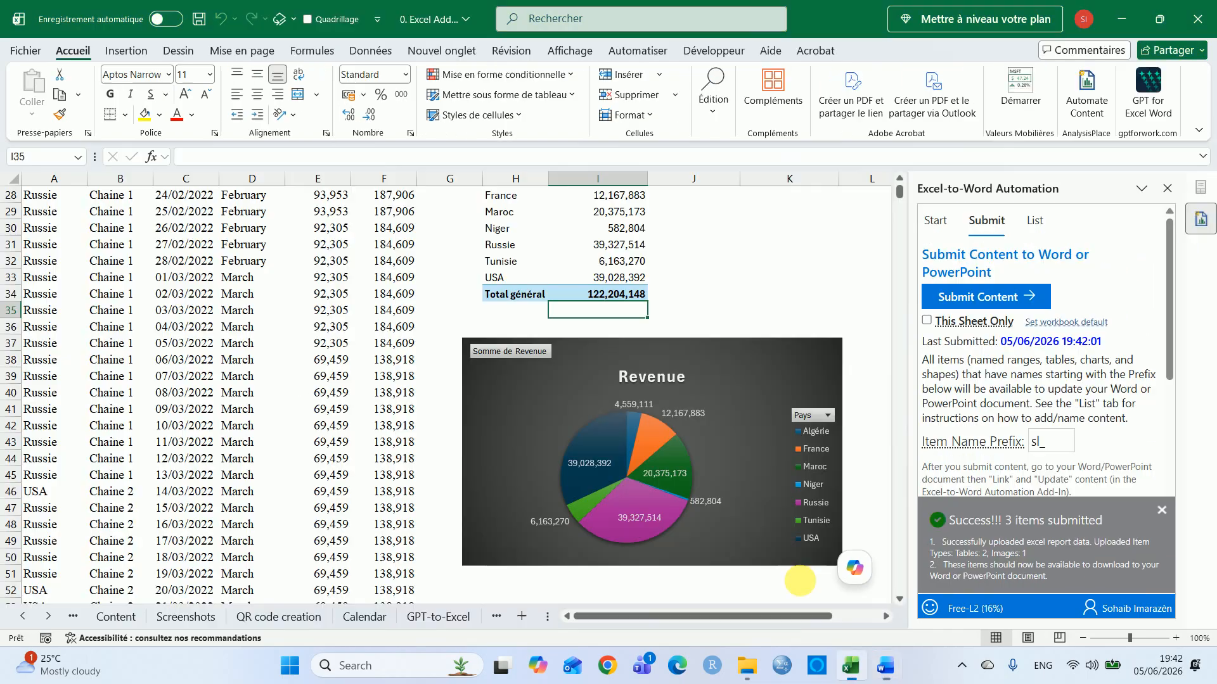
click(454, 620)
key(ctrl+Page_Down)
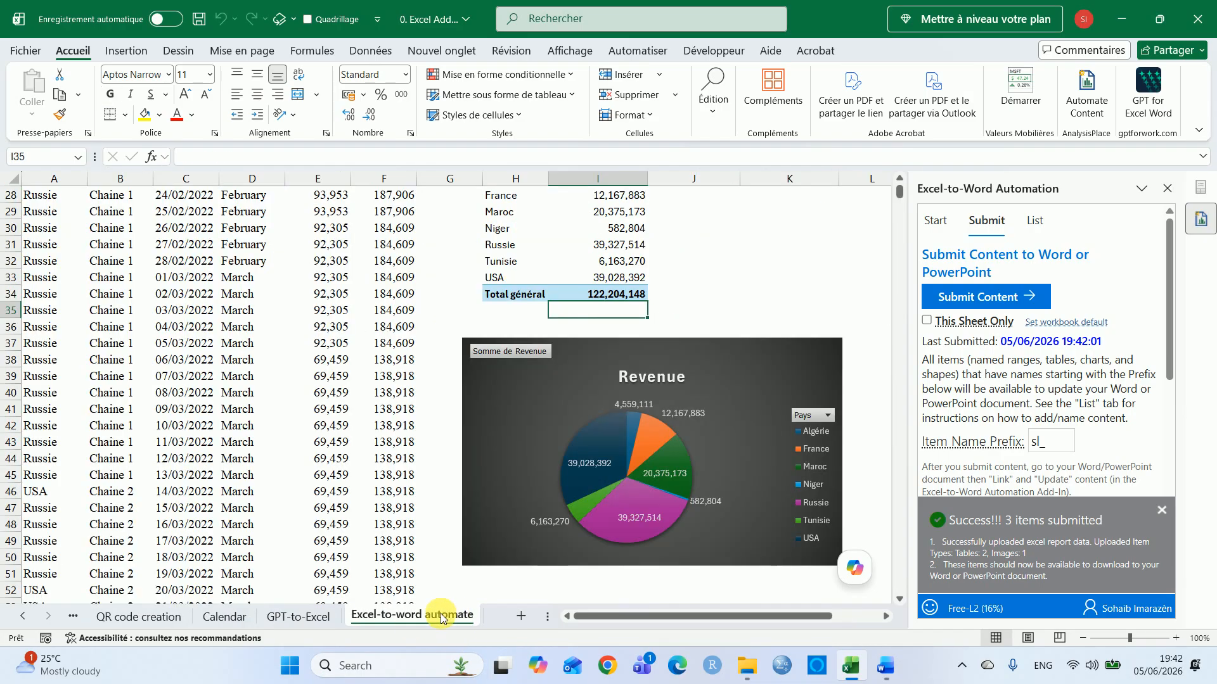
key(alt+Tab)
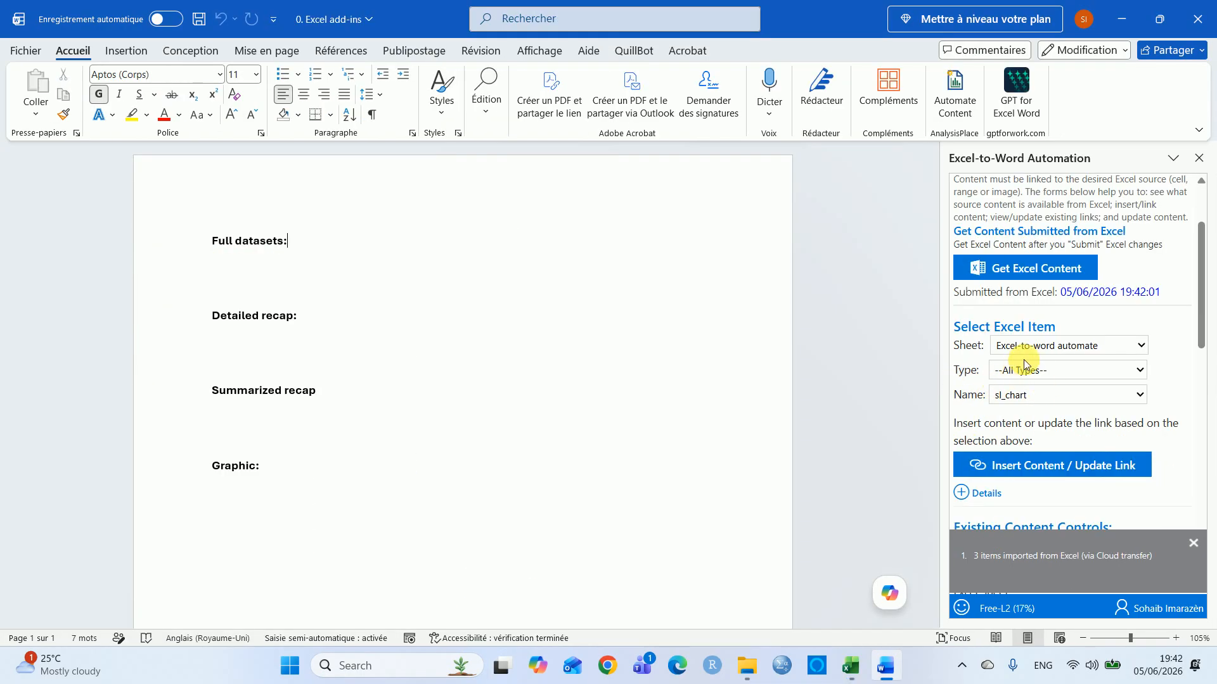
click(1018, 369)
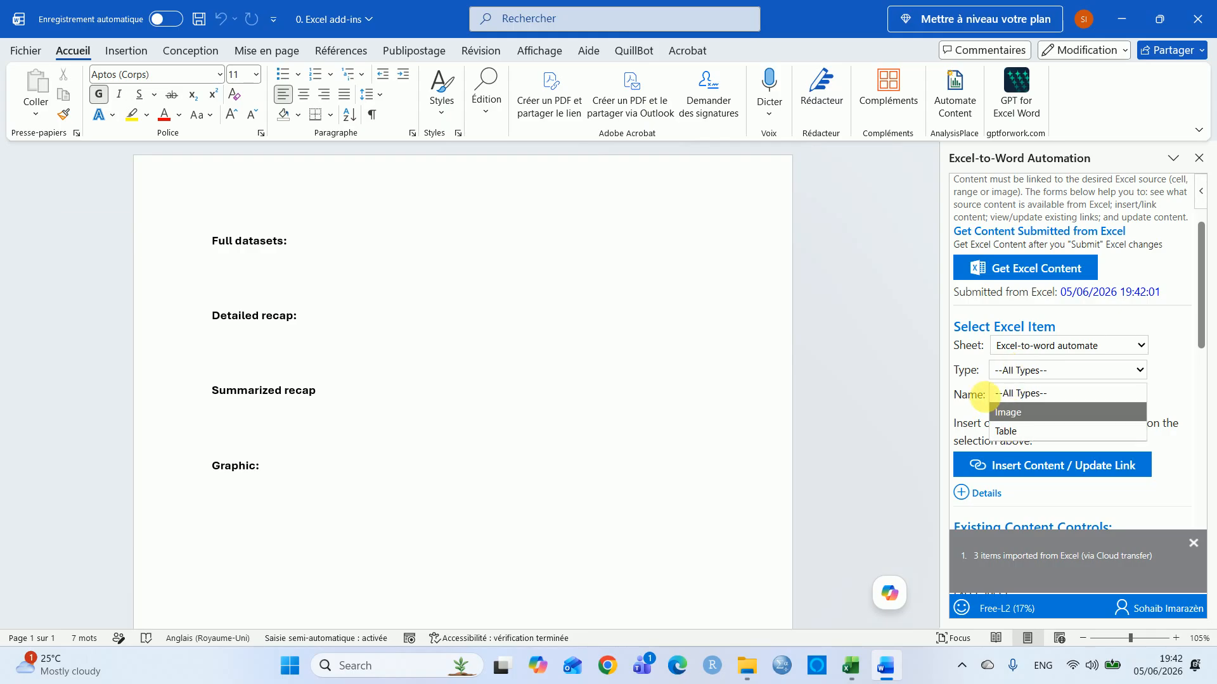
click(974, 395)
click(1046, 394)
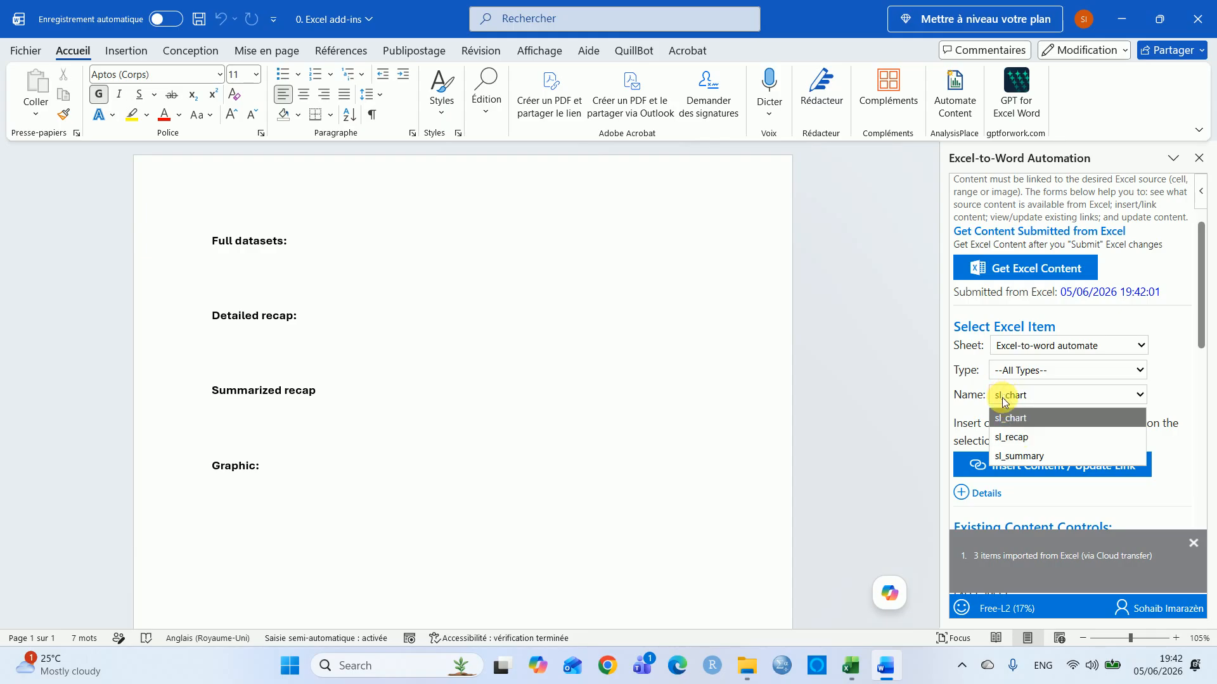
click(979, 370)
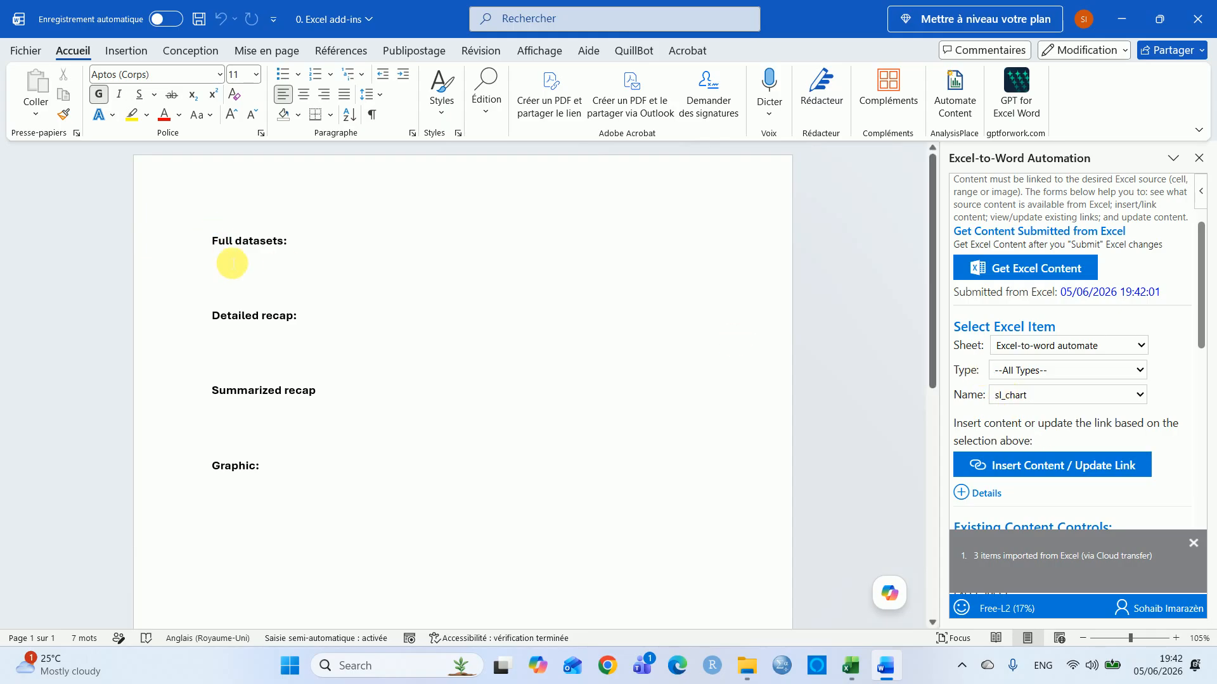
Delete the "Full datasets:" heading and its blank line from the document
click(225, 295)
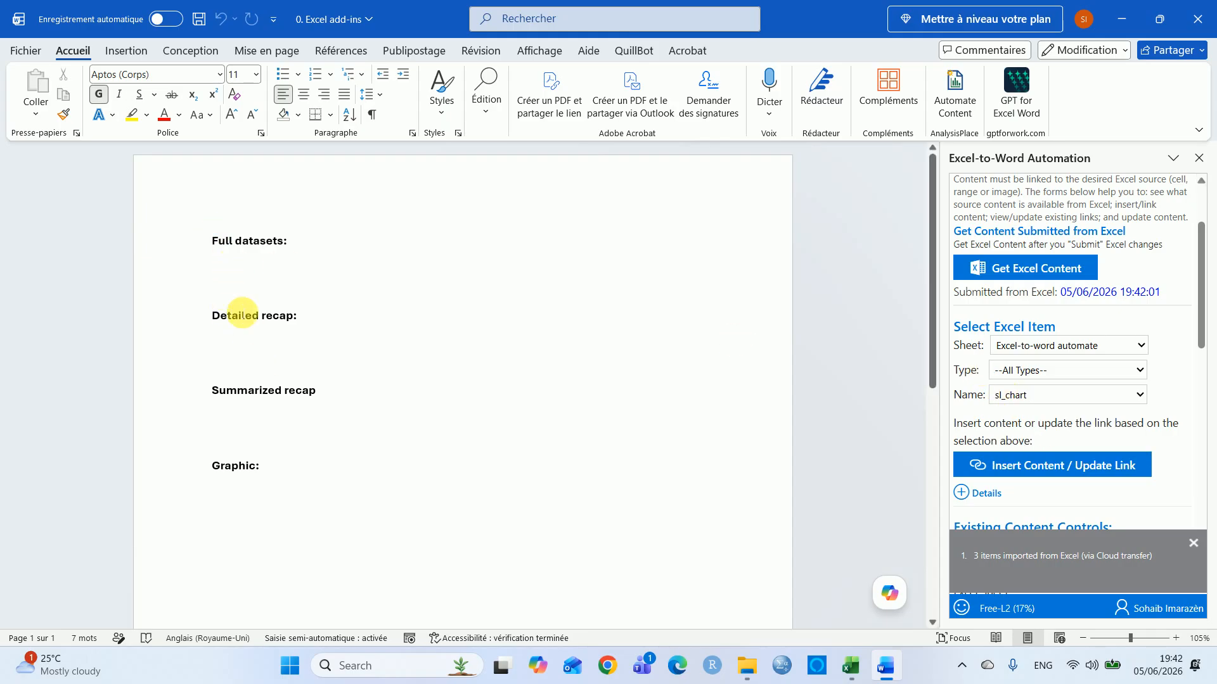
drag(230, 293, 168, 204)
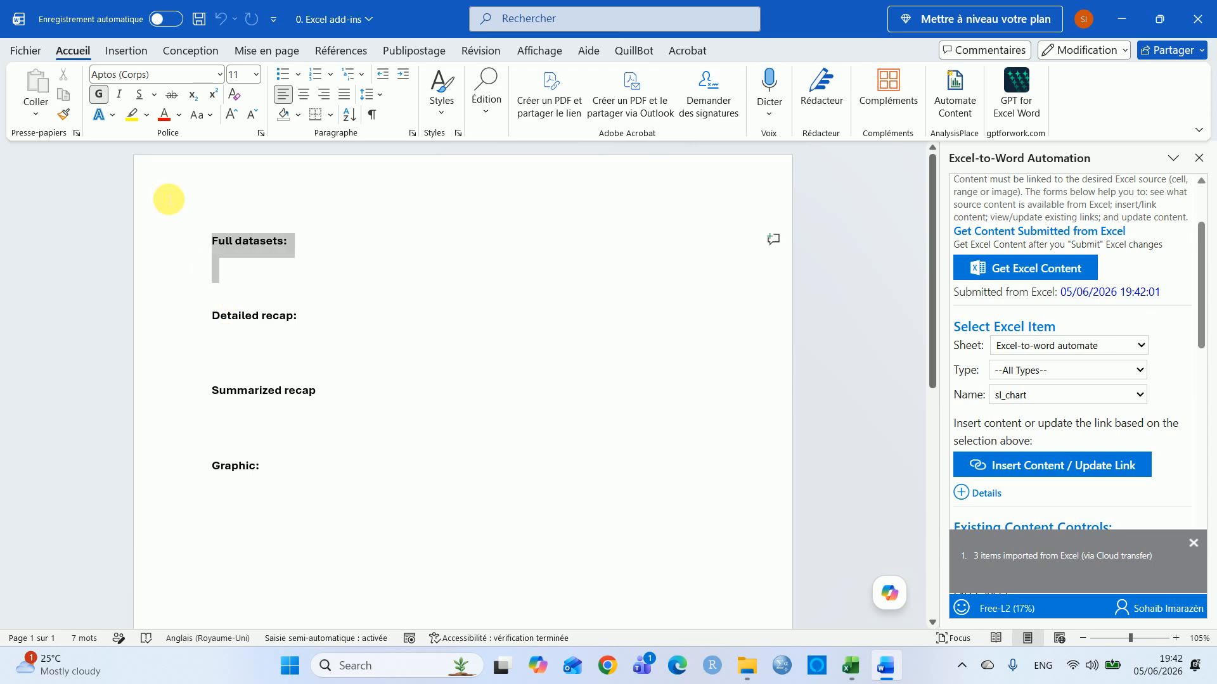
key(Delete)
key(Delete)
Insert the linked sl_recap table on the empty line below "Detailed recap:"
click(223, 265)
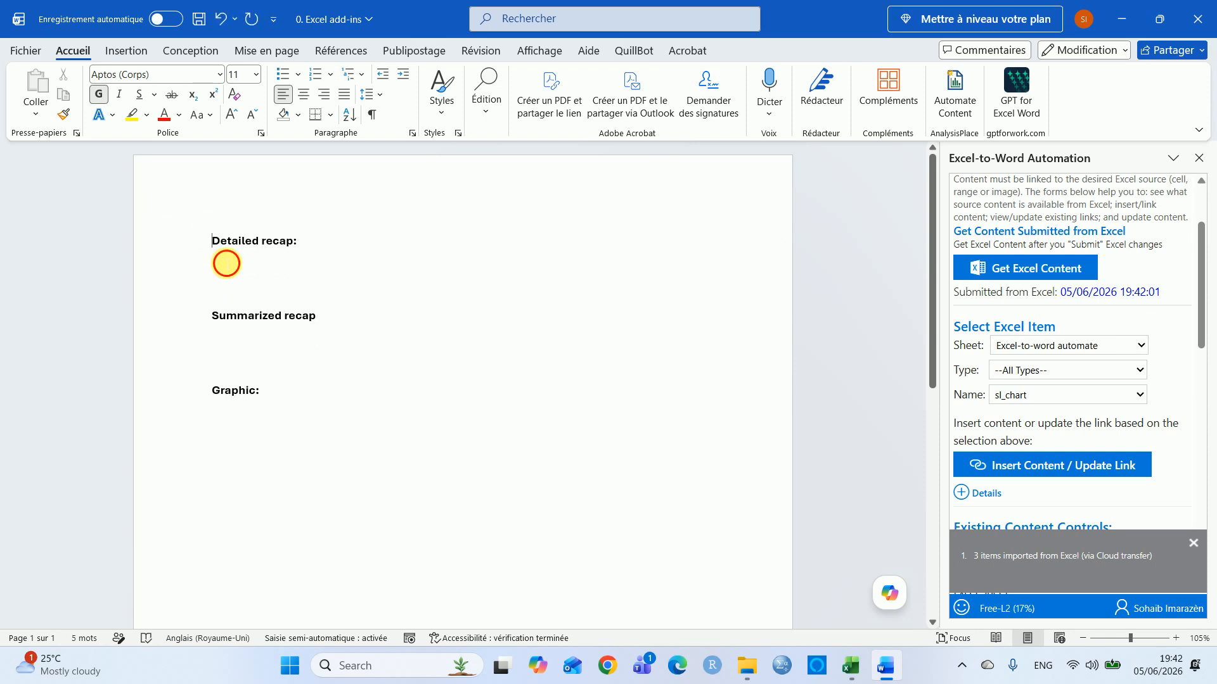
click(1024, 398)
click(1028, 435)
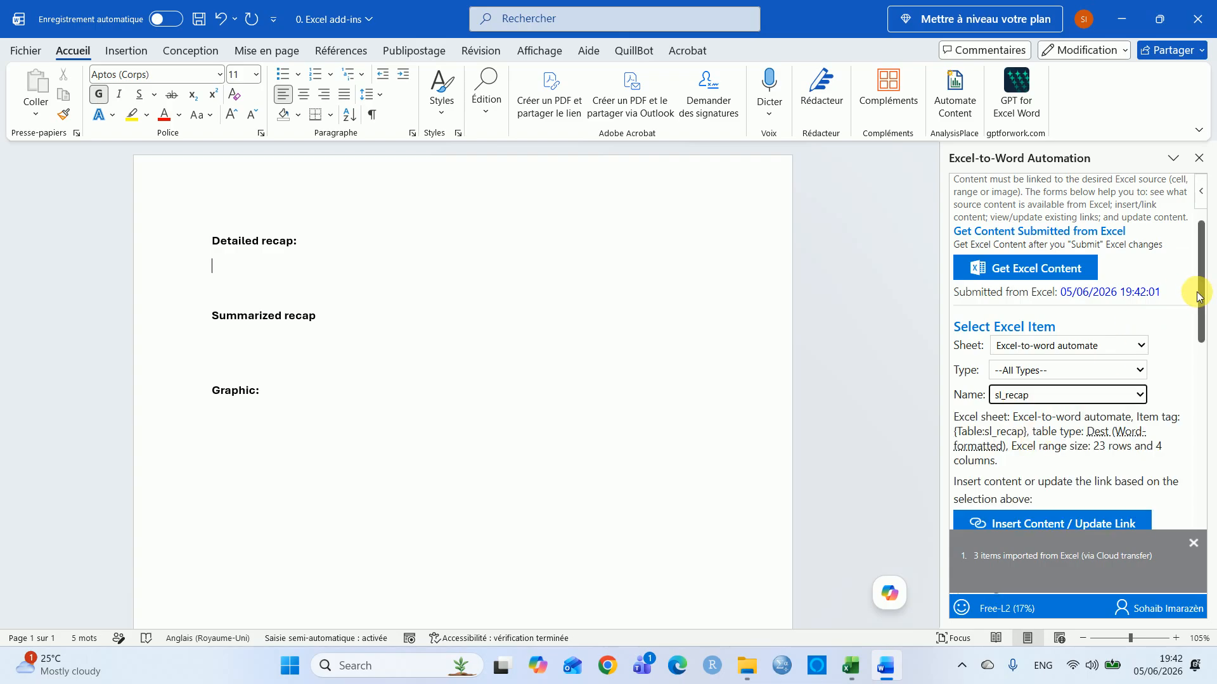
scroll(1197, 295, down, 1)
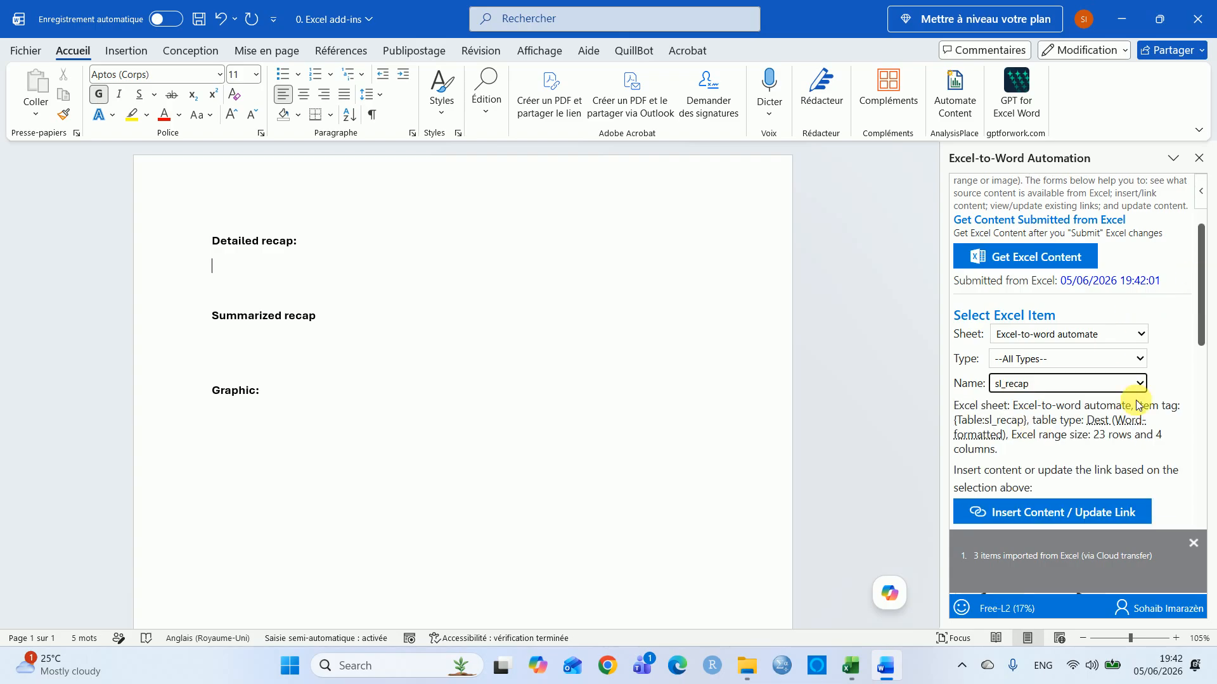
click(1045, 518)
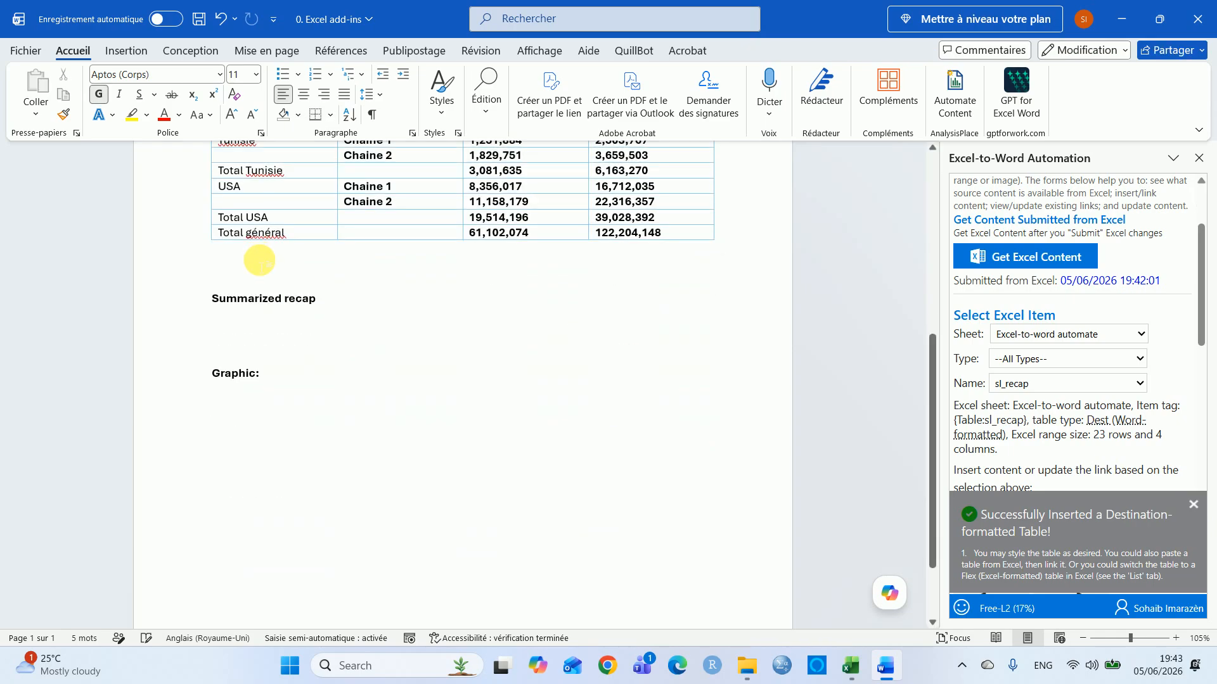
Remove the blank line after the detailed table and insert the linked sl_summary table below "Summarized recap"
key(Delete)
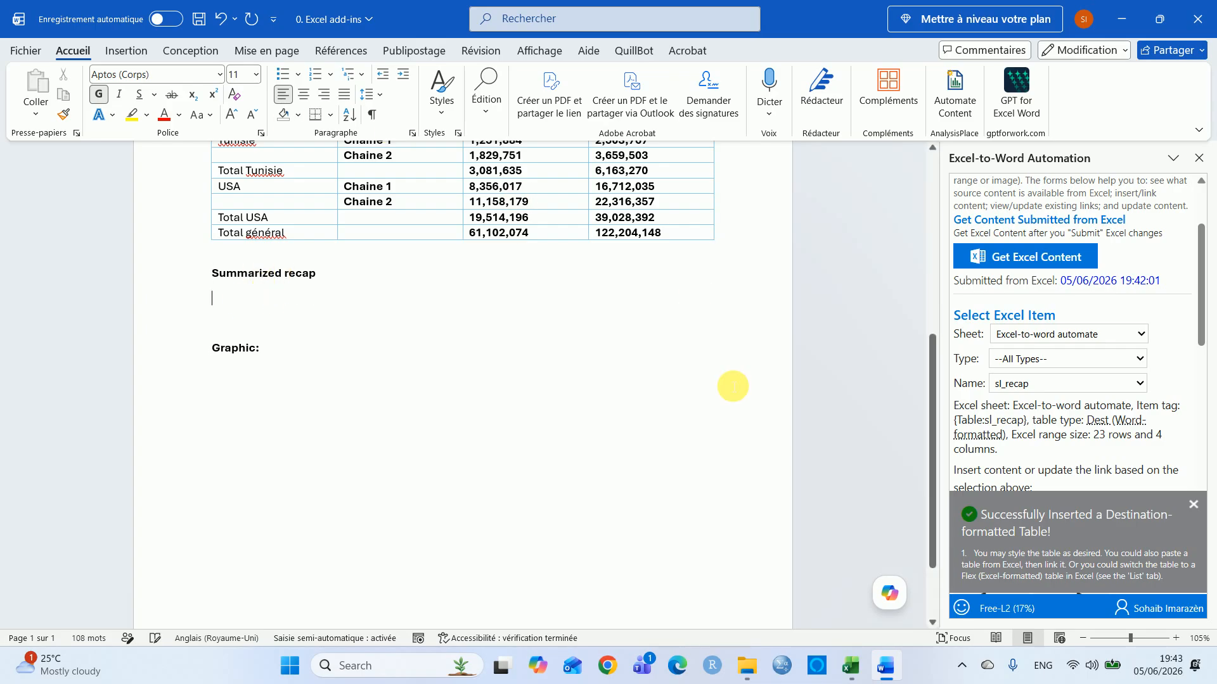
click(1197, 510)
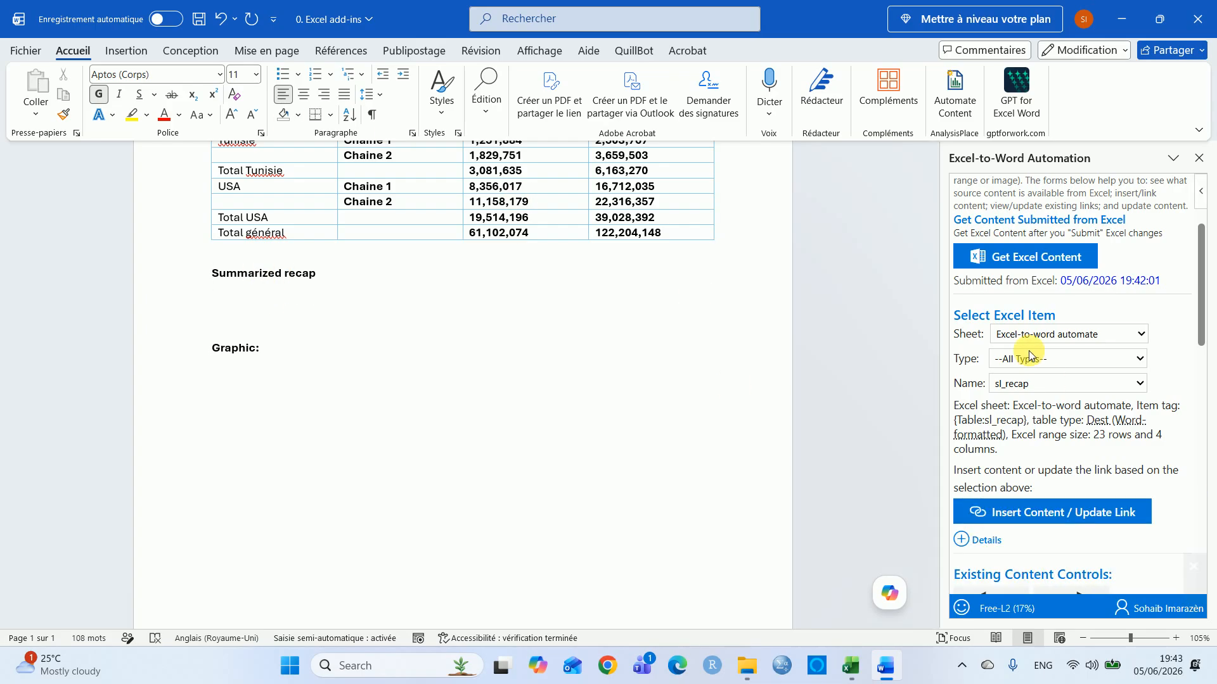
click(240, 302)
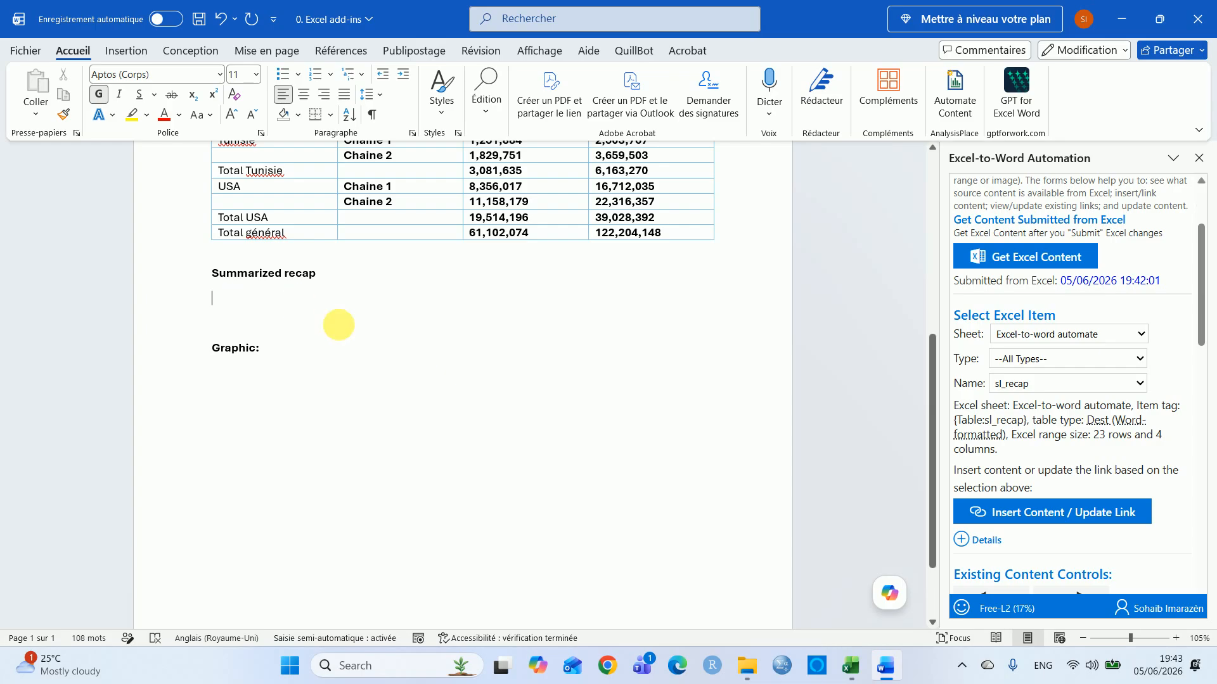
click(1059, 383)
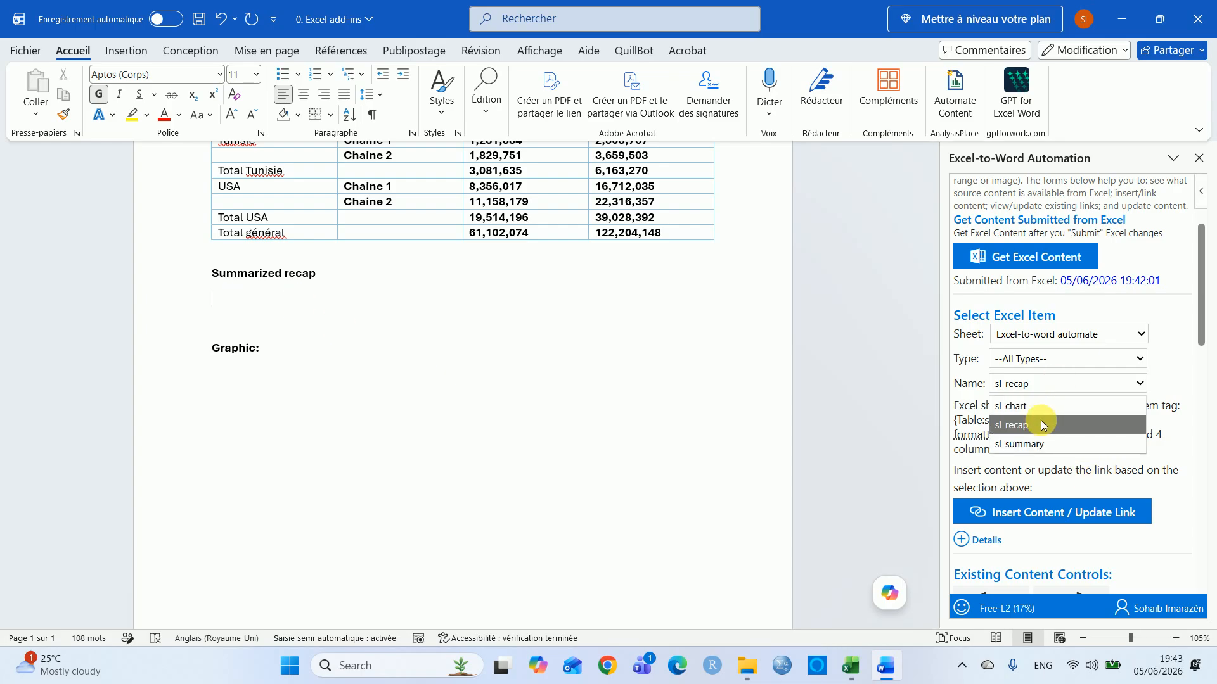
click(1040, 444)
click(1037, 512)
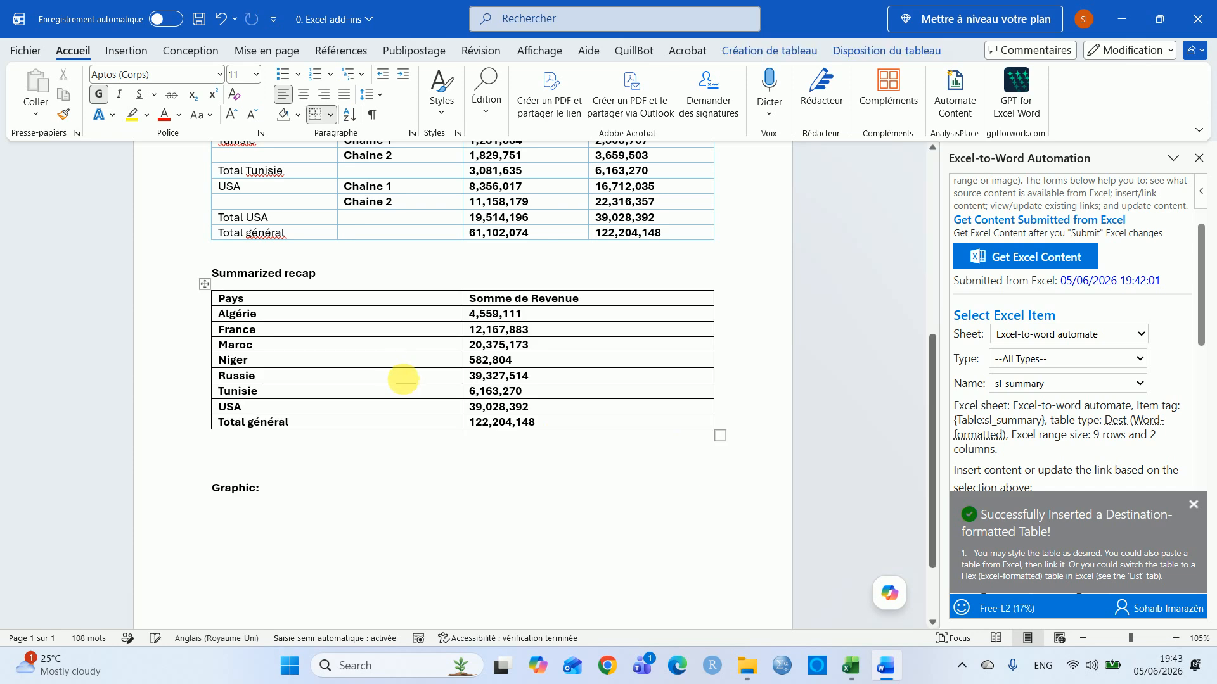
Insert the linked sl_chart image on the line below "Graphic:"
scroll(313, 441, down, 2)
click(232, 366)
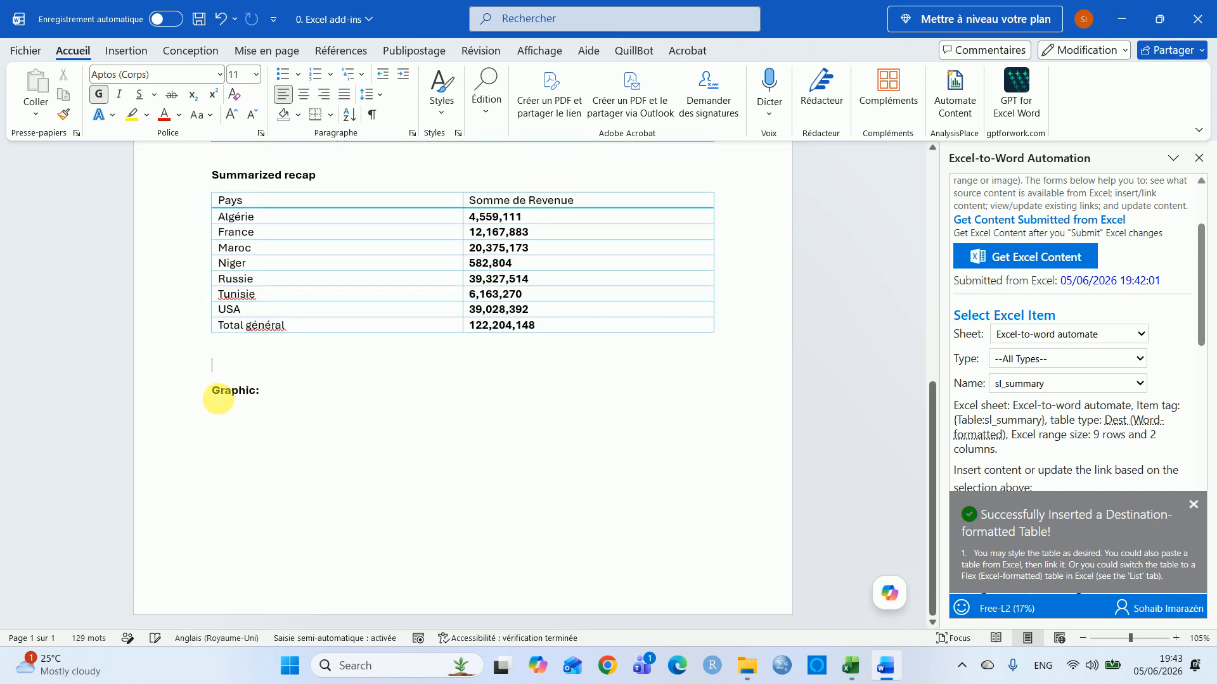
click(223, 418)
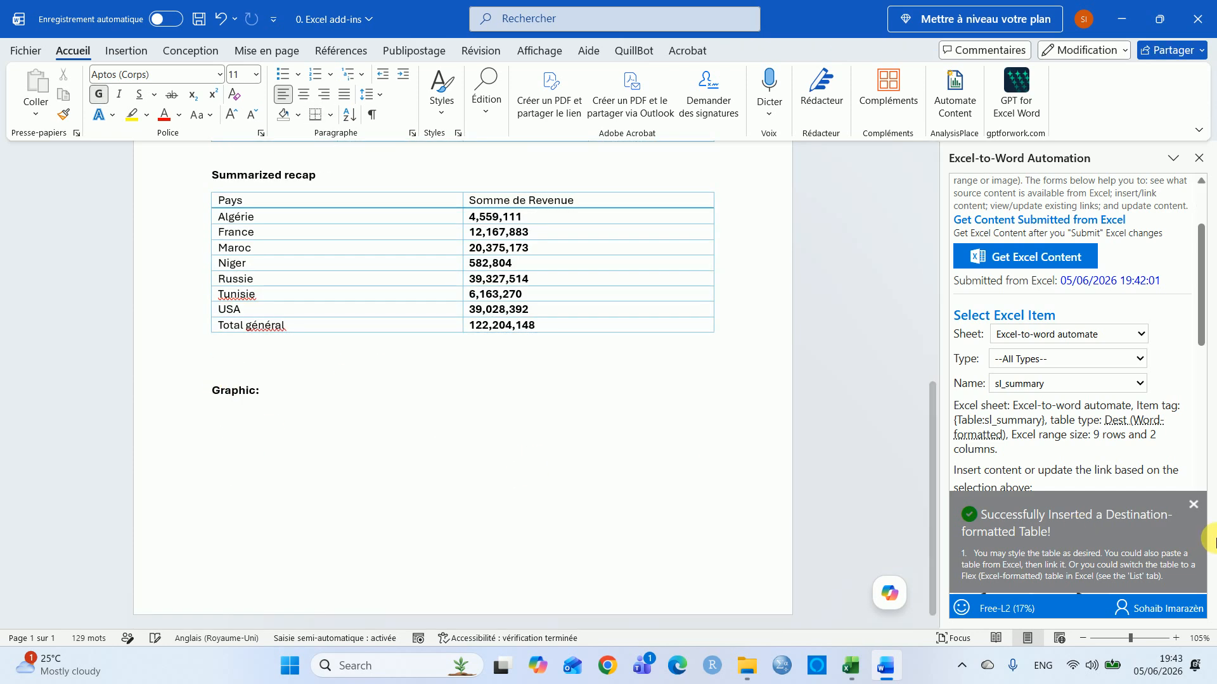
click(1194, 505)
click(1043, 383)
click(1033, 406)
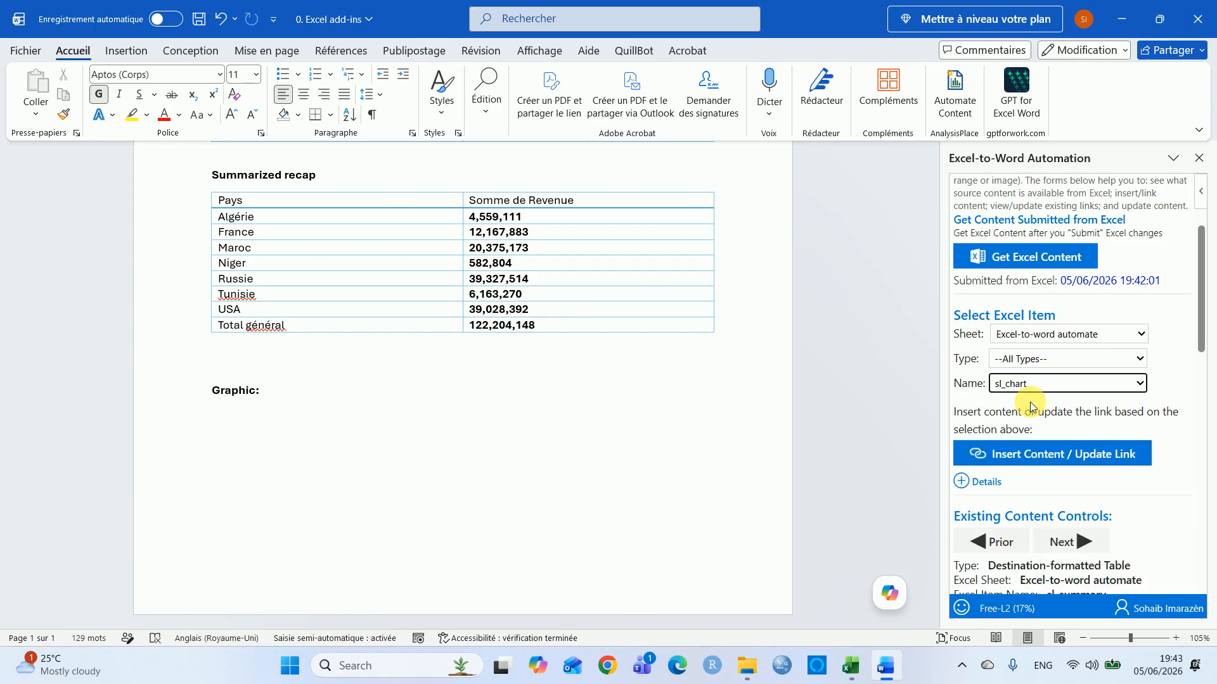
click(1043, 456)
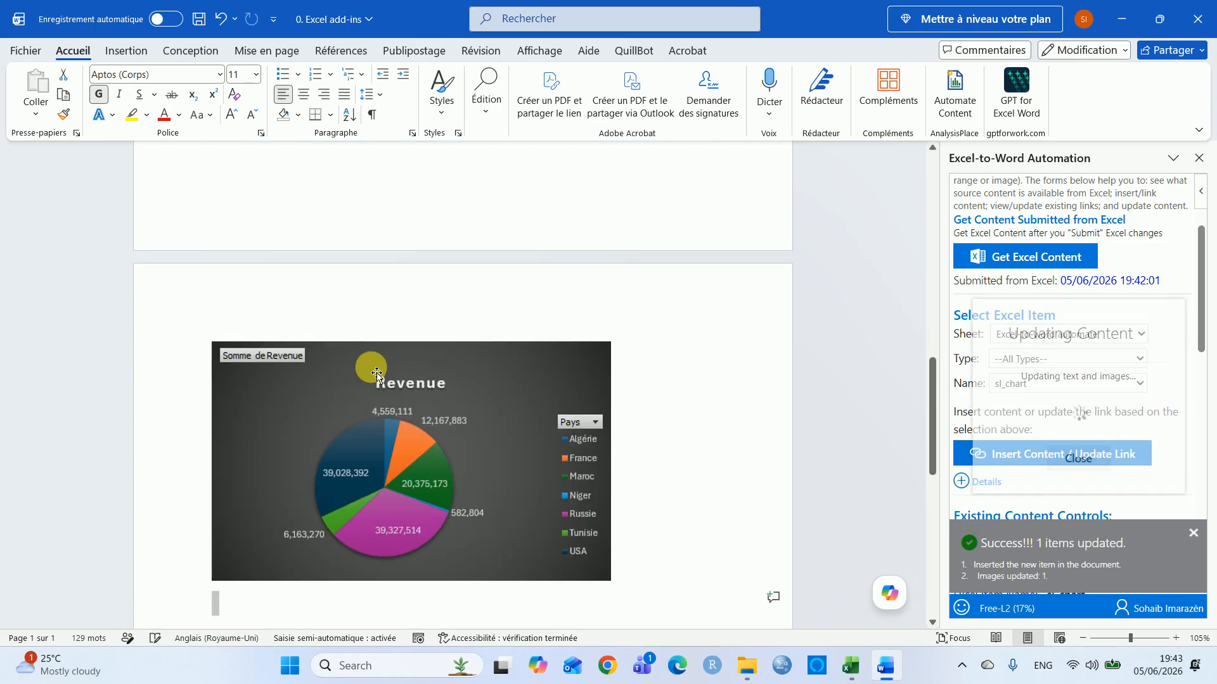
Scroll through the document to review the inserted tables and chart
click(933, 299)
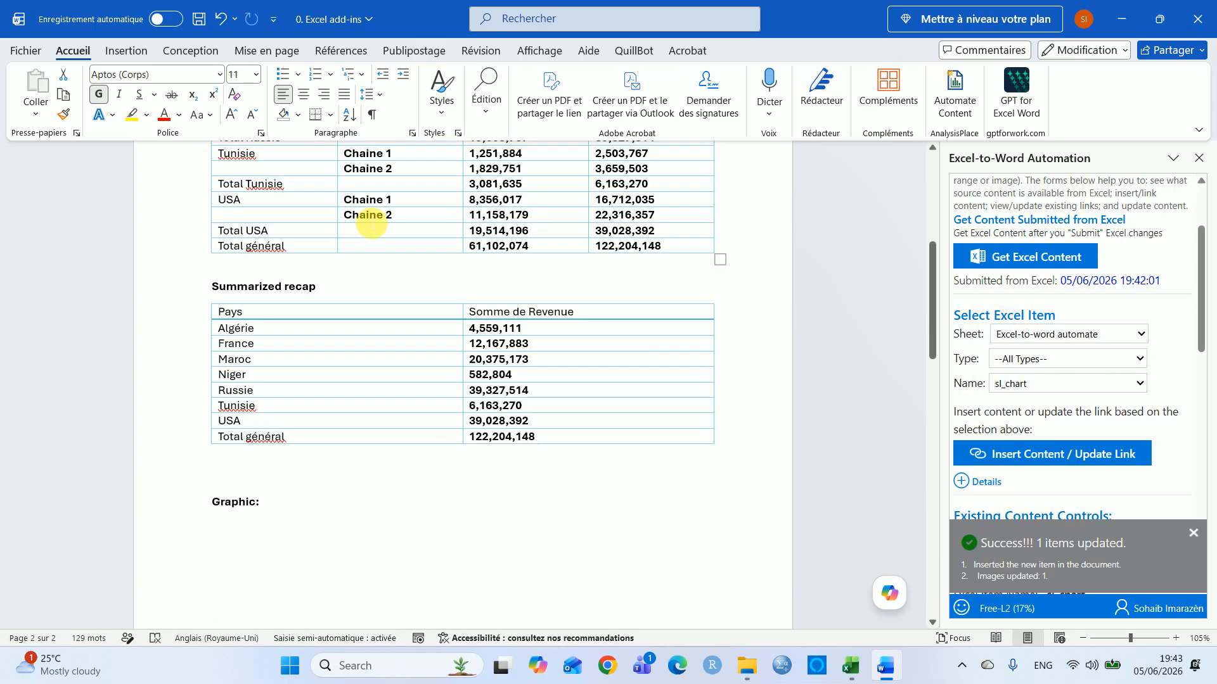
scroll(218, 507, down, 3)
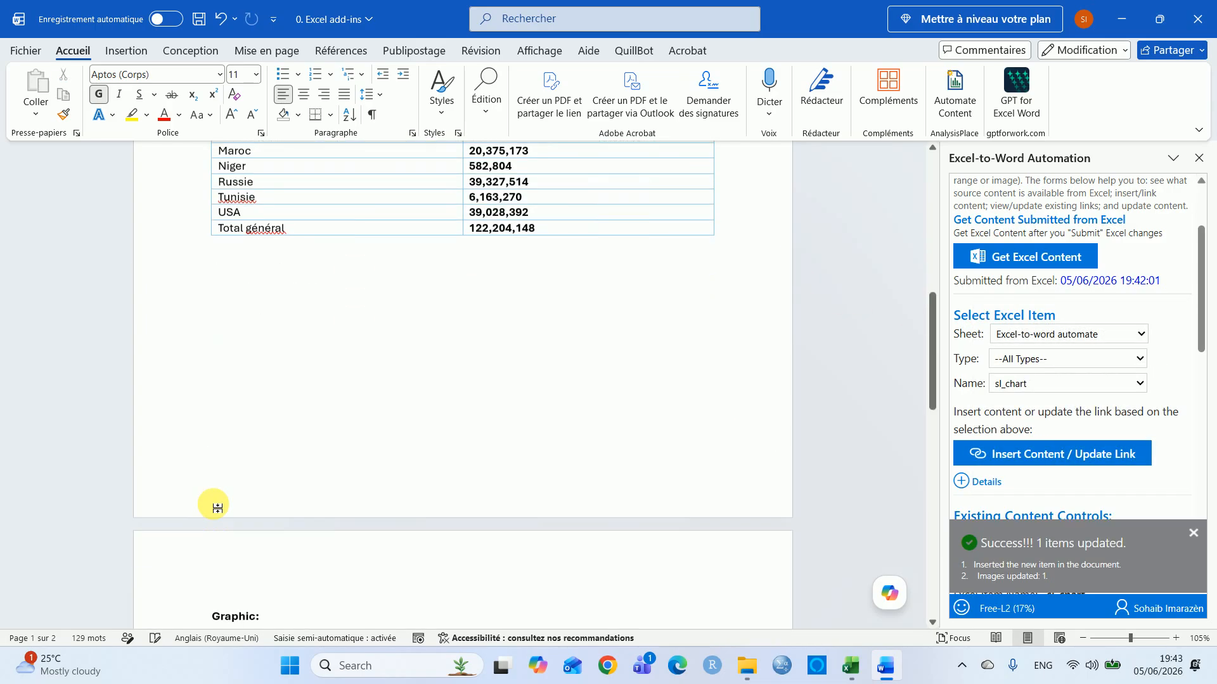
drag(930, 375, 850, 253)
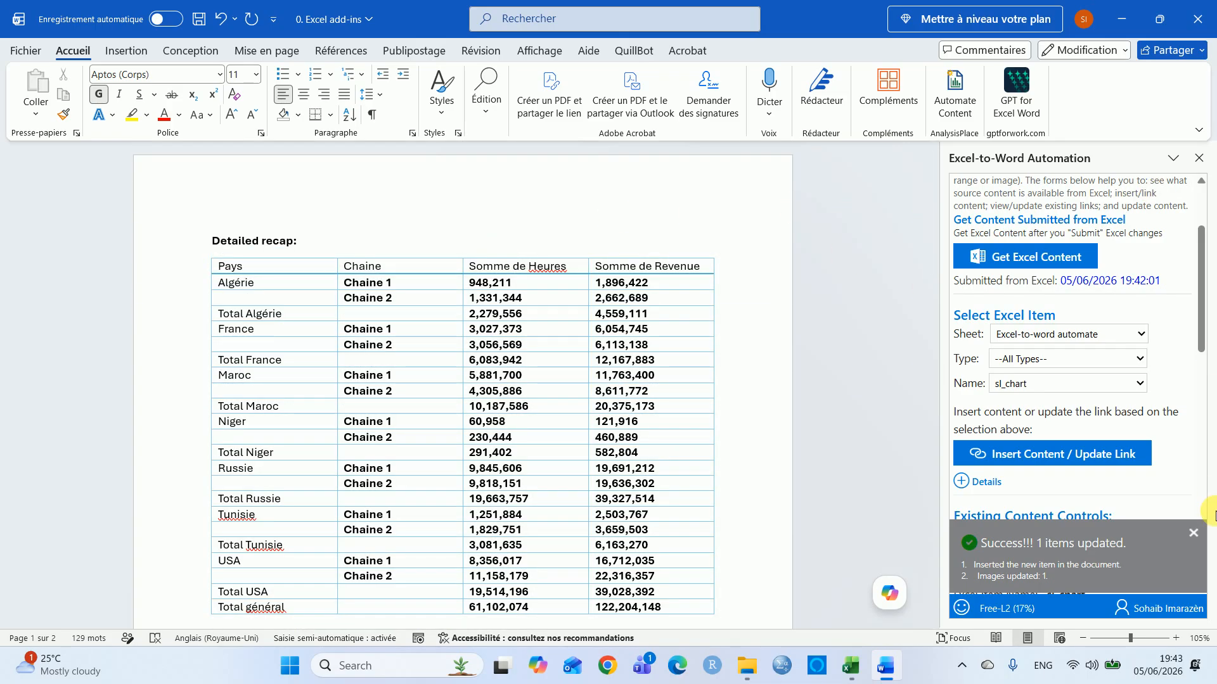
click(1194, 533)
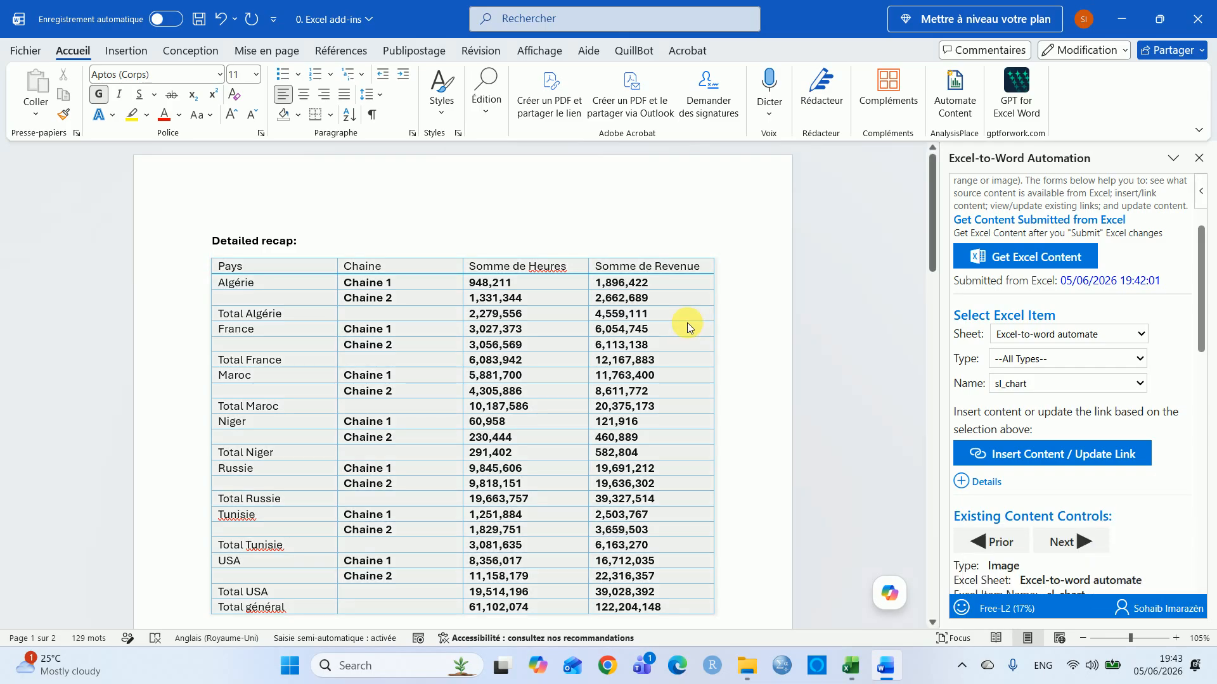
Return to the Excel workbook, jump to the top of the data and save it
key(alt+Tab)
key(ctrl+Home)
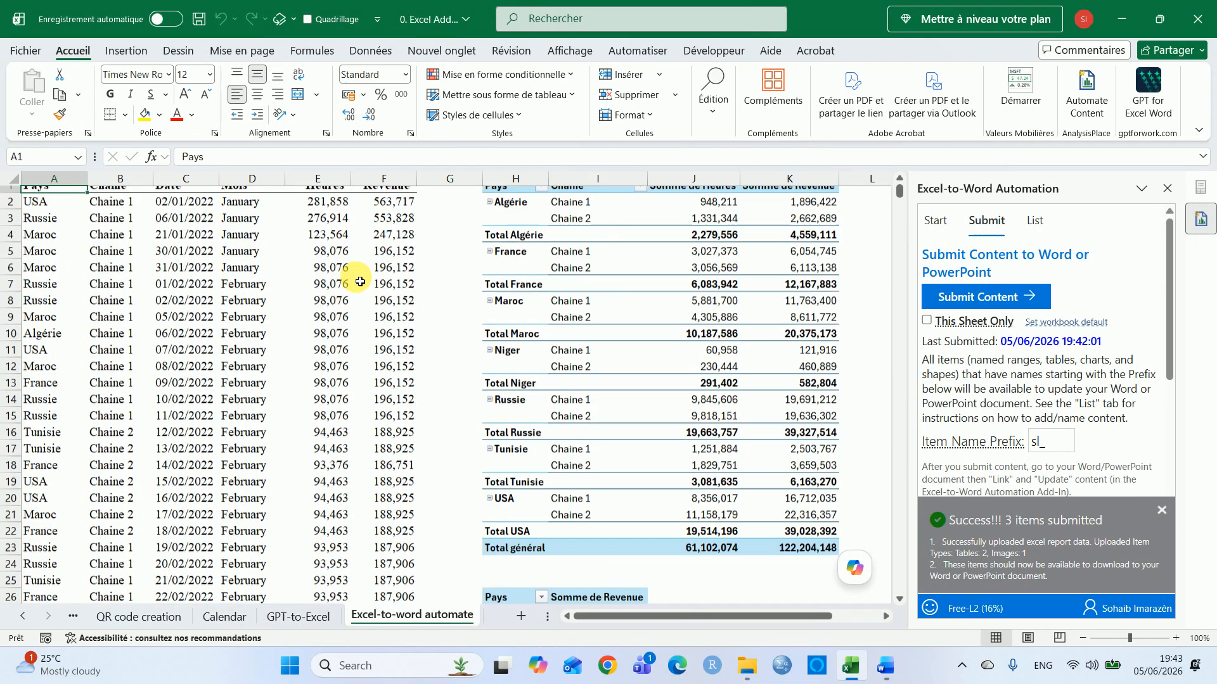
key(ctrl+s)
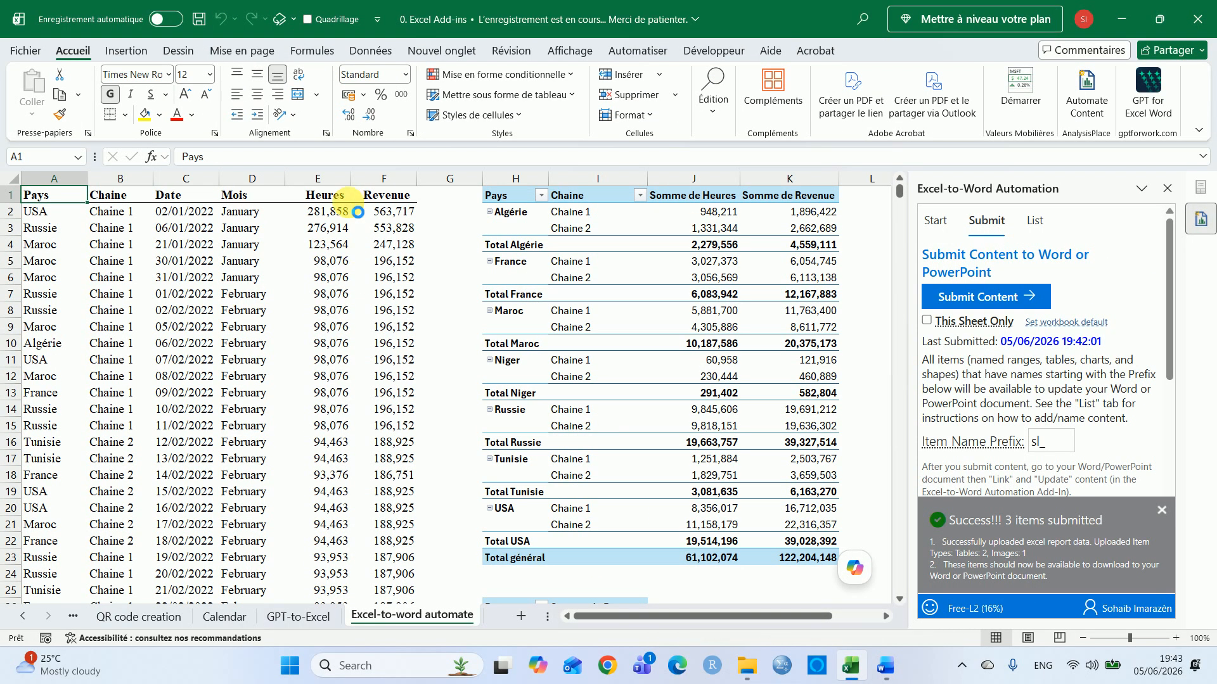
Change the Revenue values in the first two data rows to 5,637,161 and 5,538,271
double_click(355, 211)
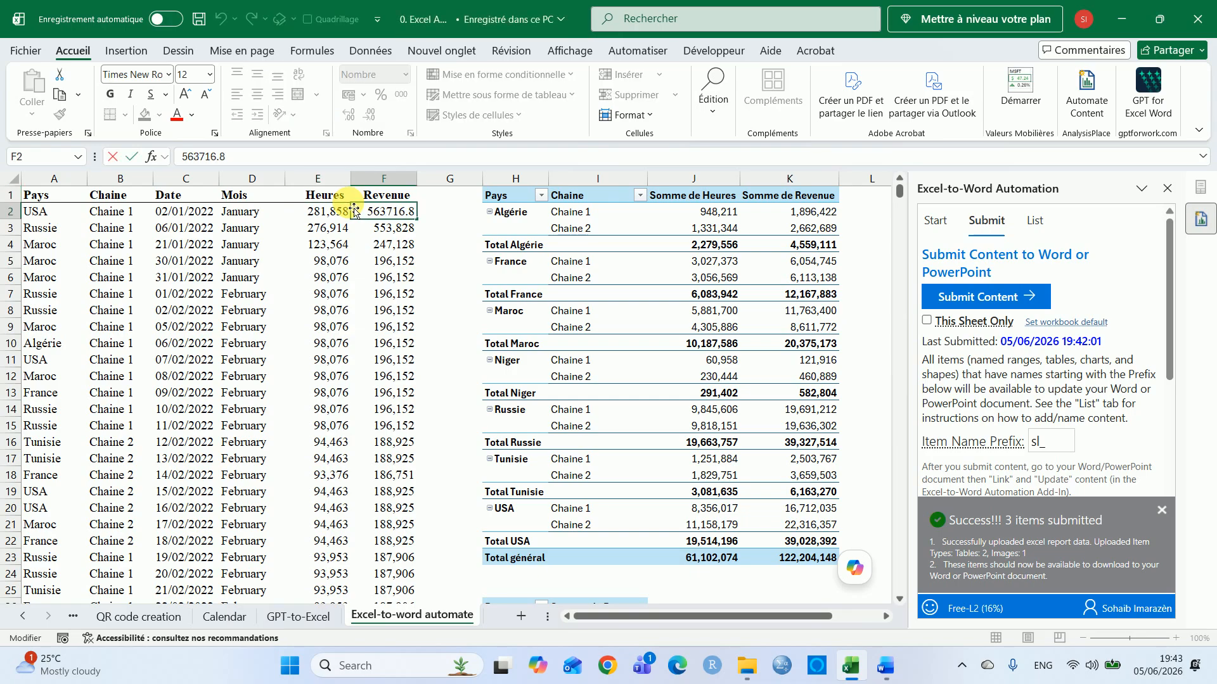
key(Return)
key(Return)
key(Escape)
key(Up)
key(F2)
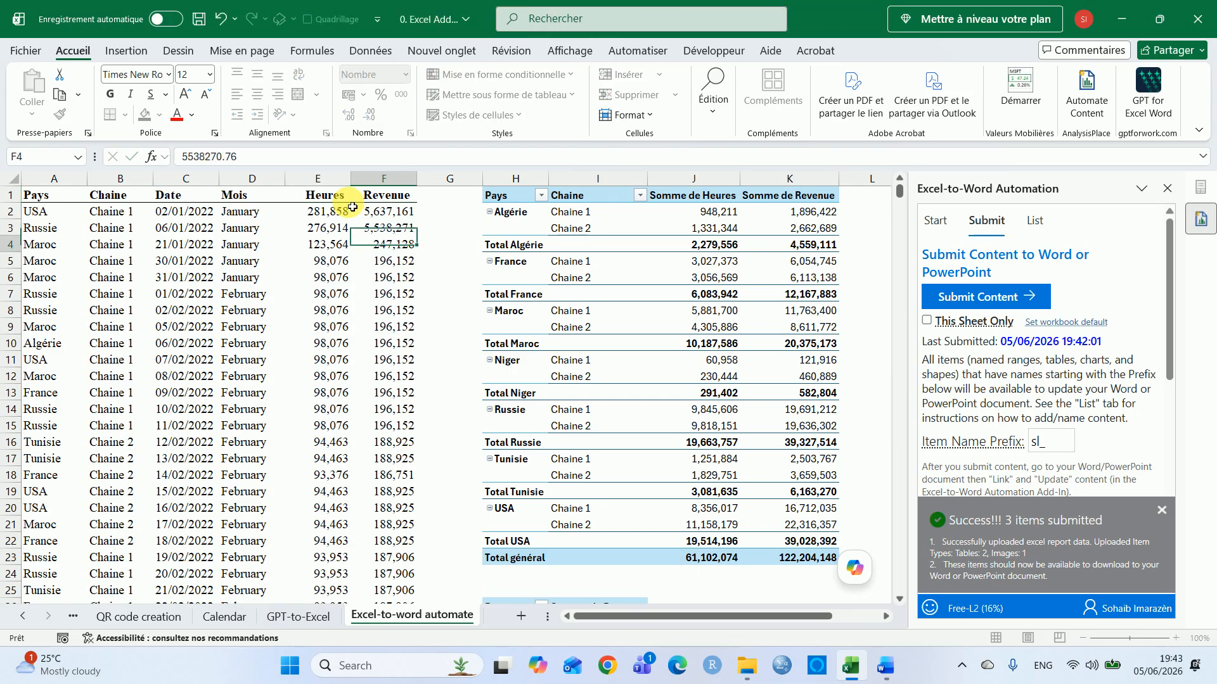
key(Return)
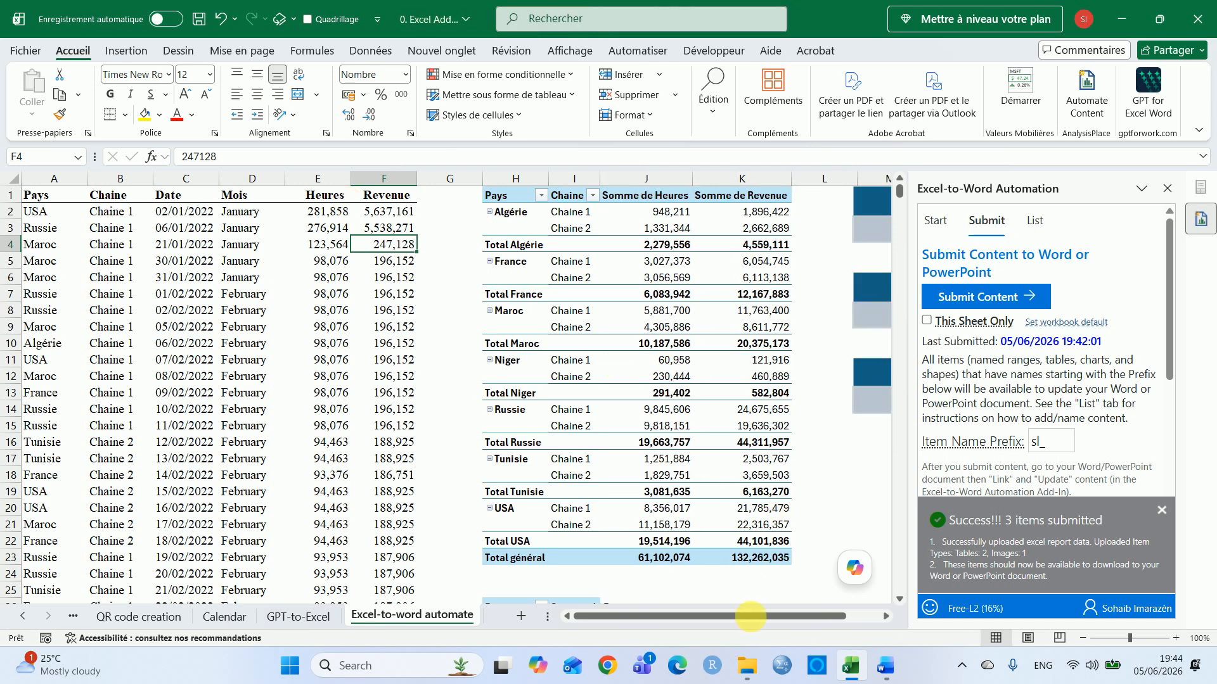
Autofit the column so the summary pivot table's Somme de Revenue values display fully
click(767, 564)
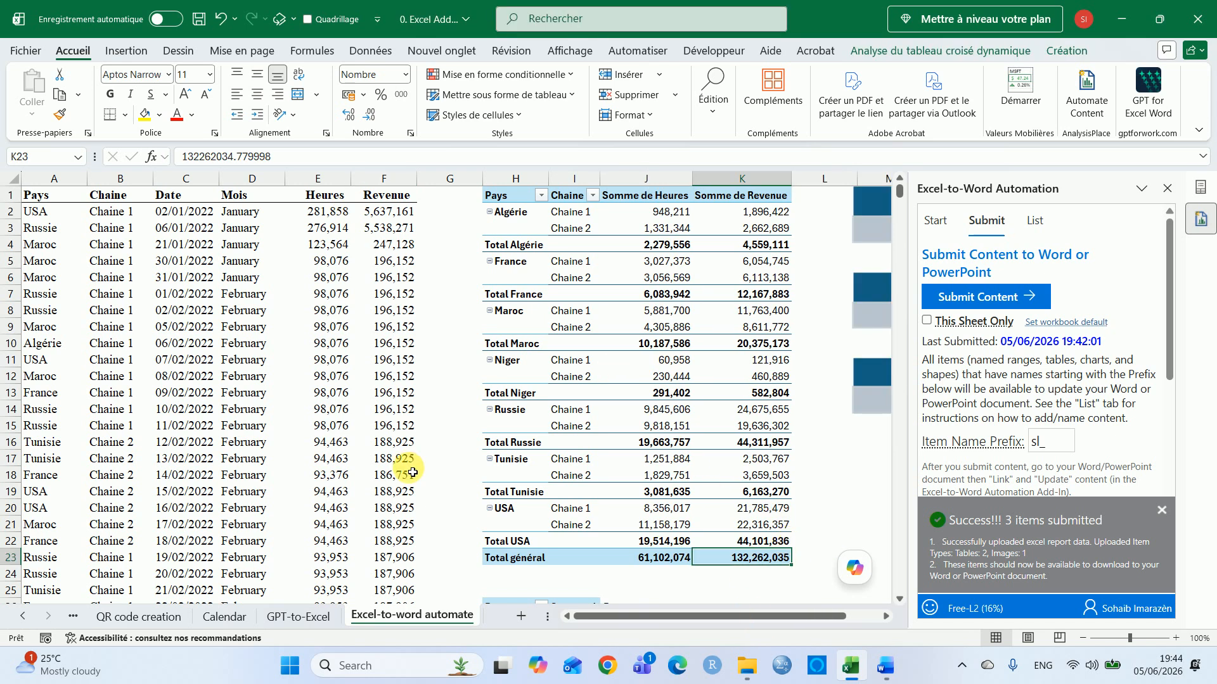
key(Down)
key(Down)
key(Down)
key(Down)
key(Down)
key(Down)
key(Down)
key(Down)
key(Down)
key(Down)
key(Down)
key(Down)
key(Down)
key(Down)
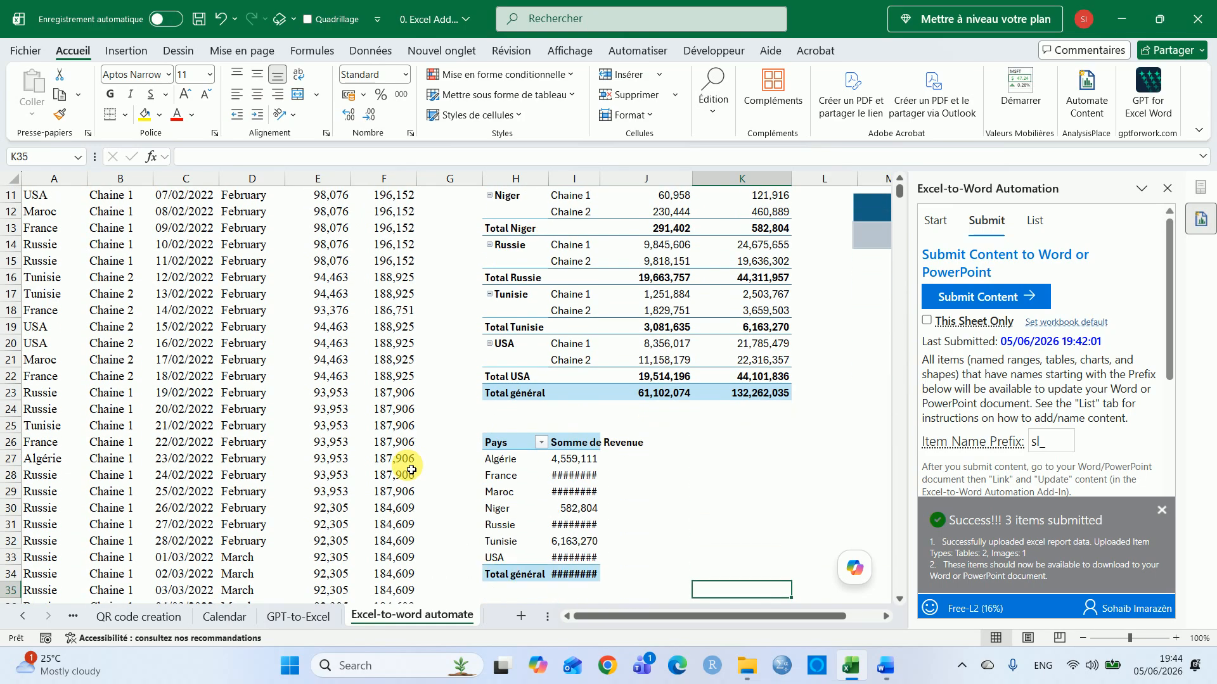
double_click(605, 186)
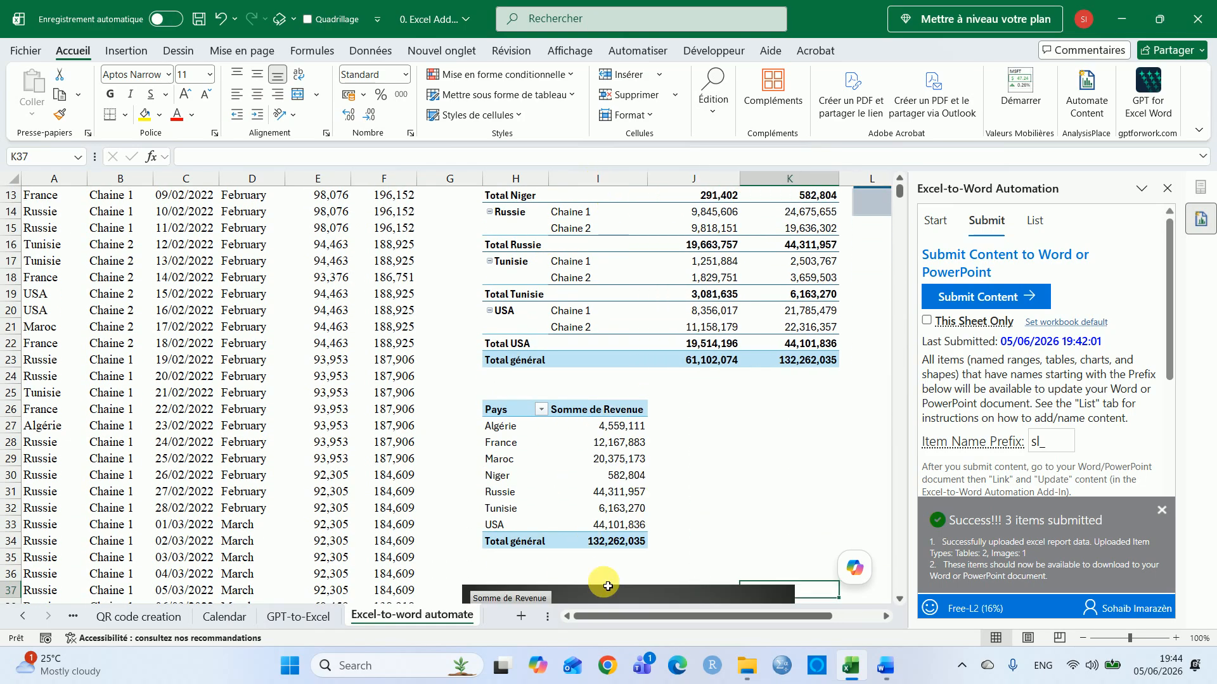
Submit the updated Excel content to Word with the add-in and switch to the Word document
click(303, 346)
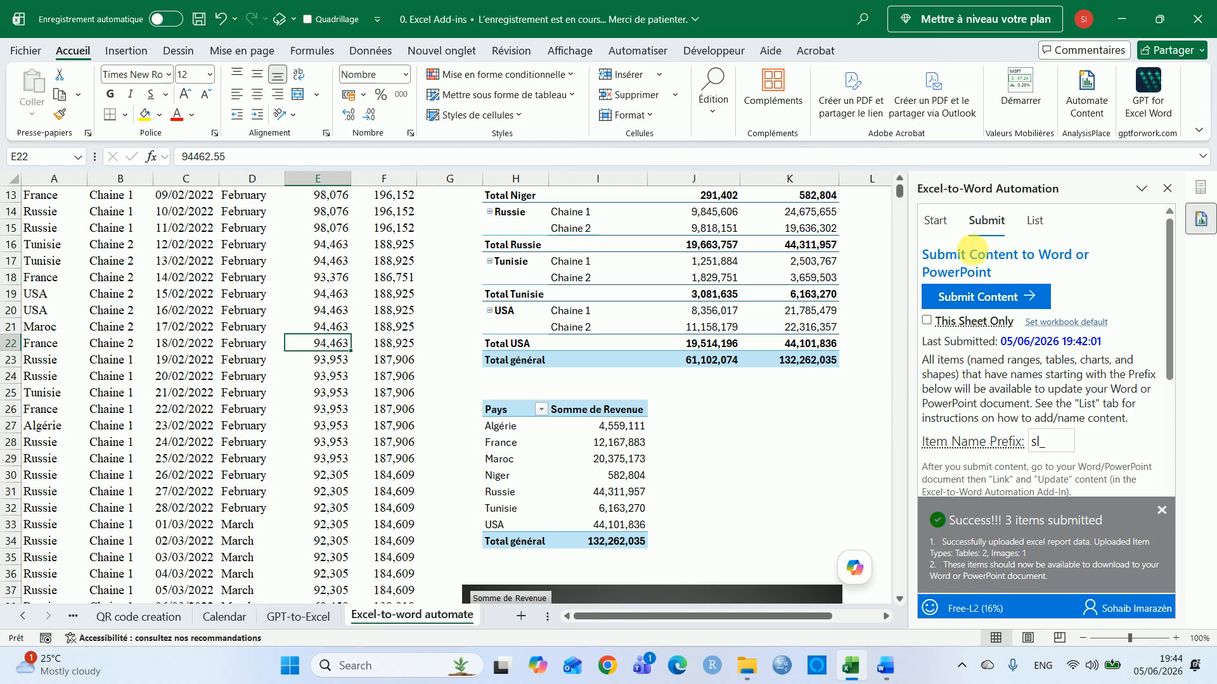
click(985, 296)
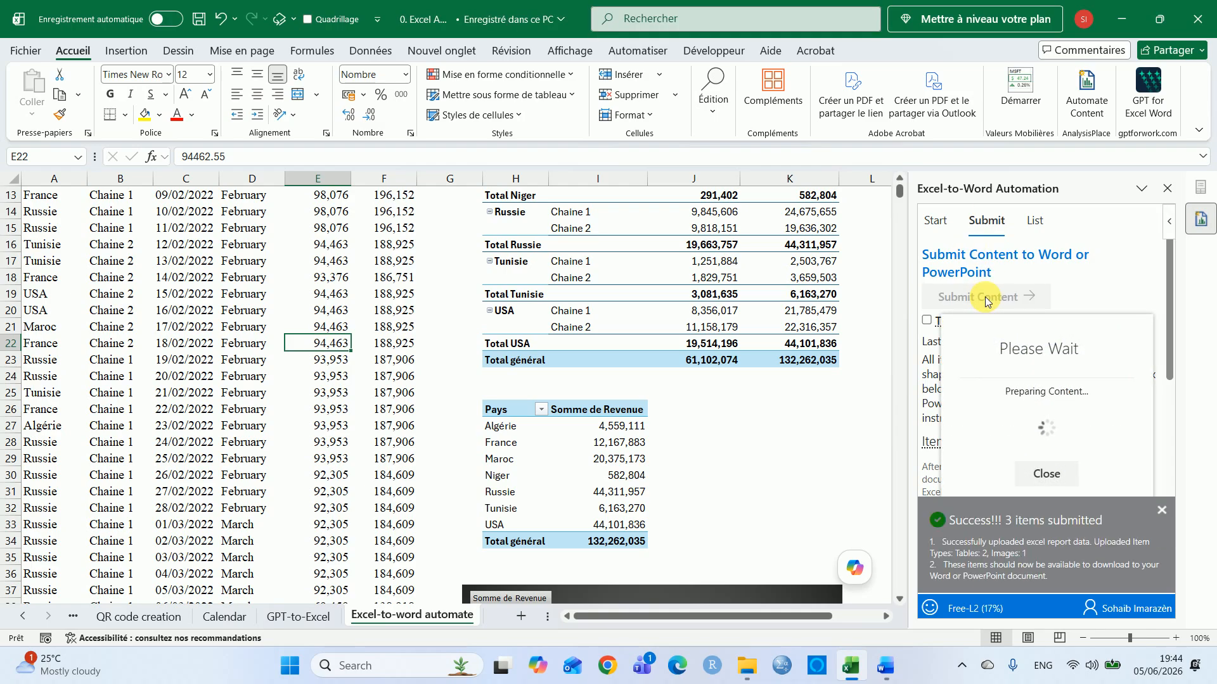
key(alt+Tab)
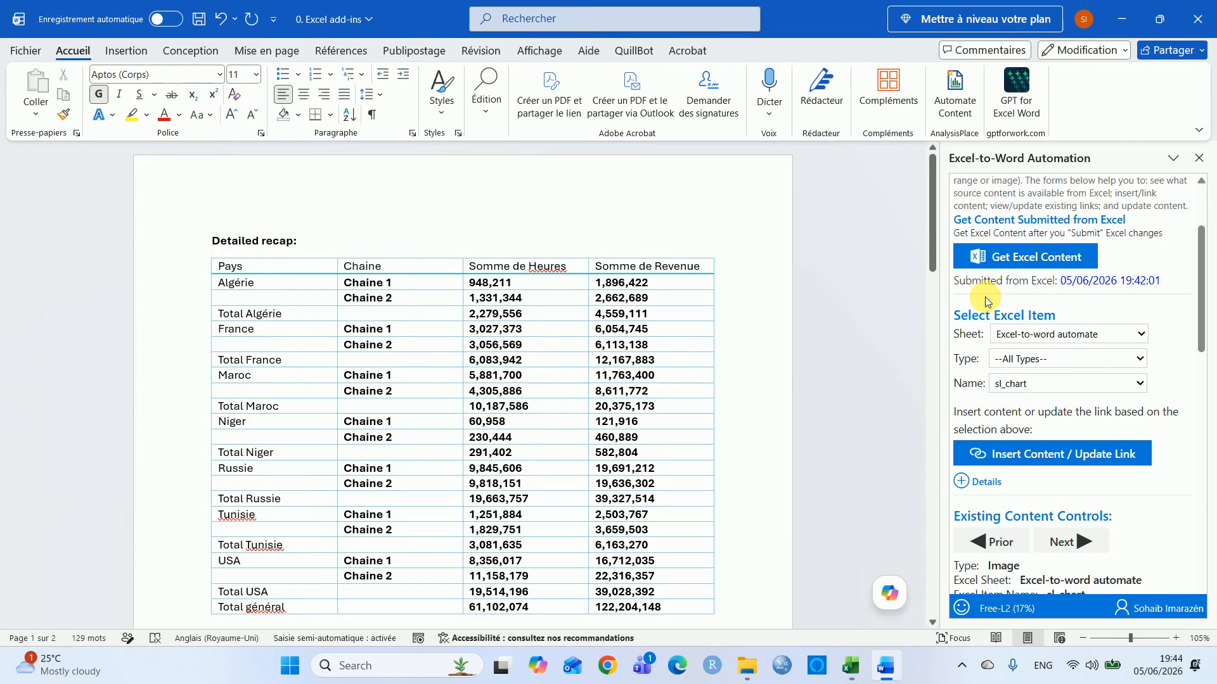
Update the Word document's linked tables and chart from the latest Excel submission
click(204, 252)
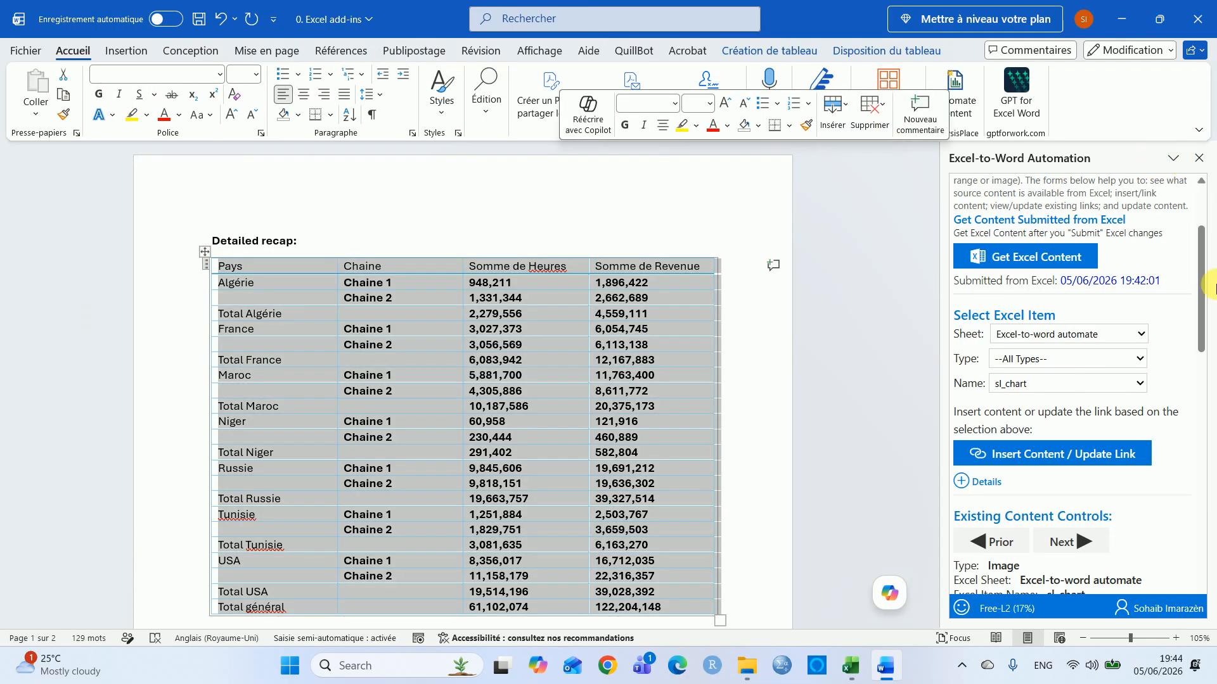
scroll(1206, 291, up, 5)
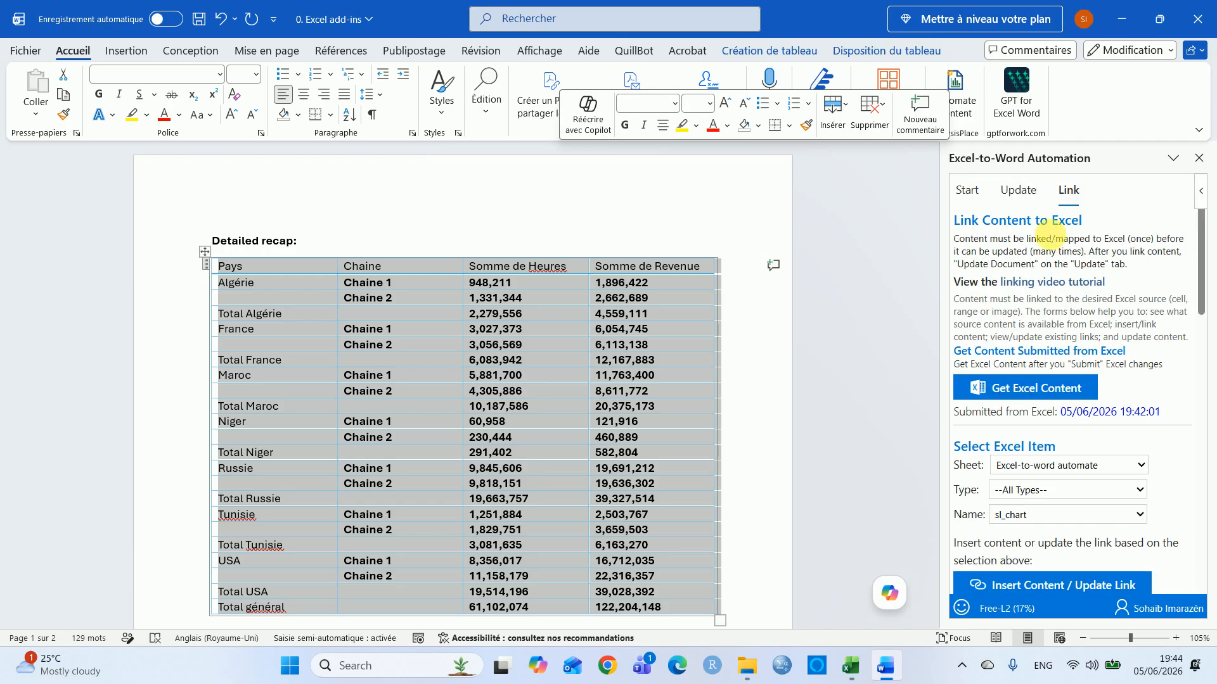
click(1019, 192)
click(1030, 275)
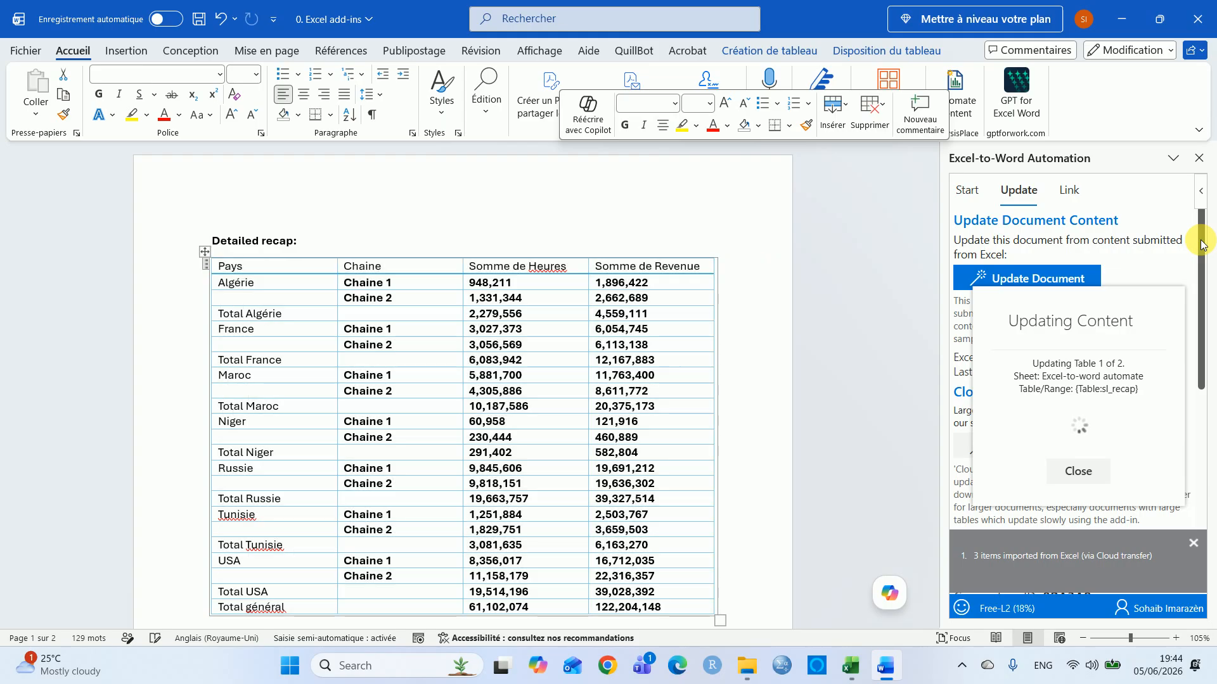
Scroll through the document to review the updated tables and chart
drag(1202, 241, 1202, 305)
drag(931, 225, 934, 270)
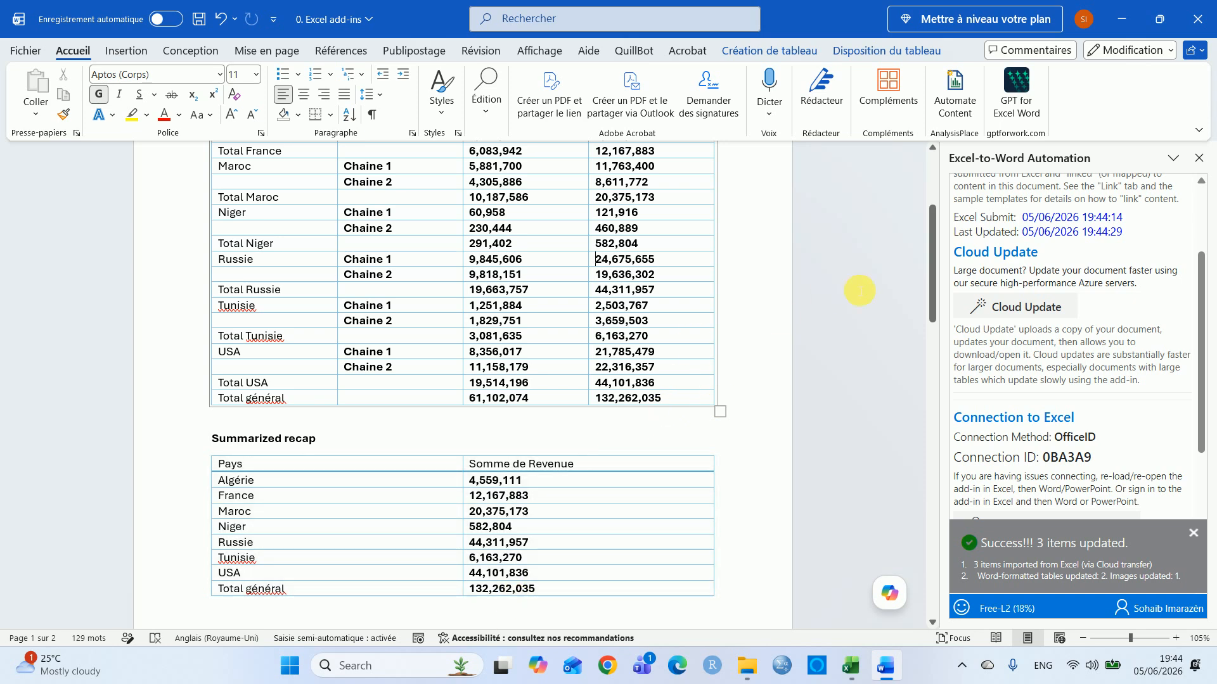
drag(929, 261, 927, 443)
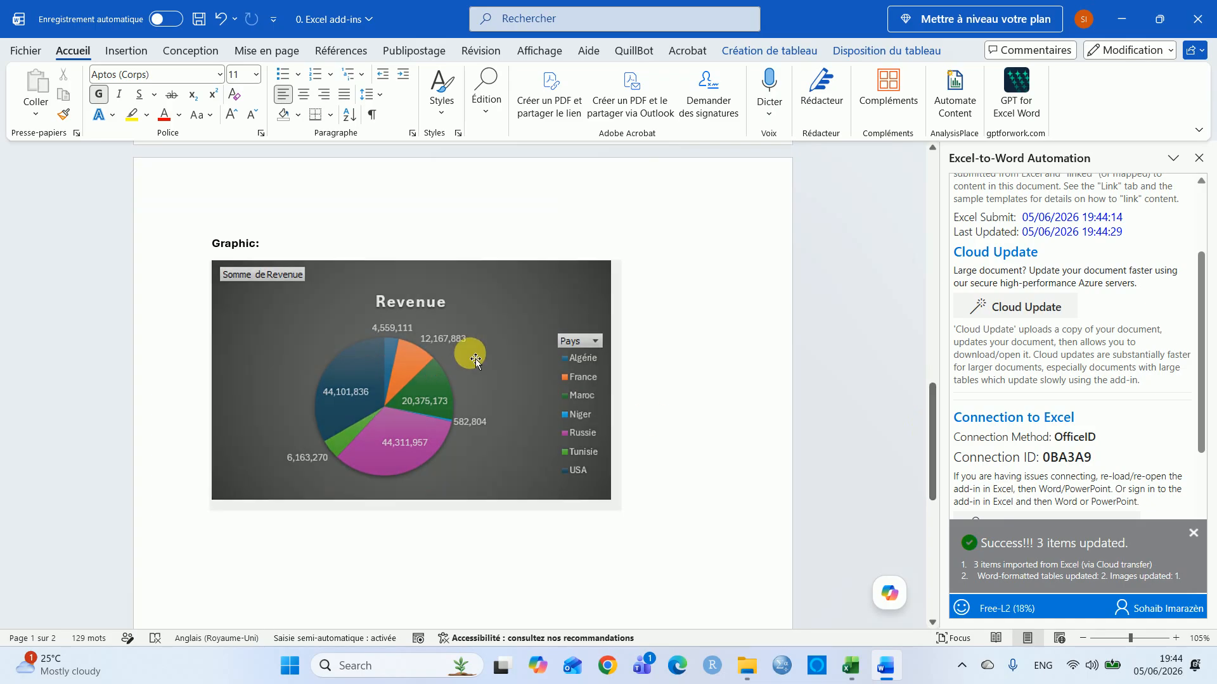
Return to Excel and browse the add-in's list of linkable items, selecting sl_chart, sl_recap and sl_summary
key(alt+Tab)
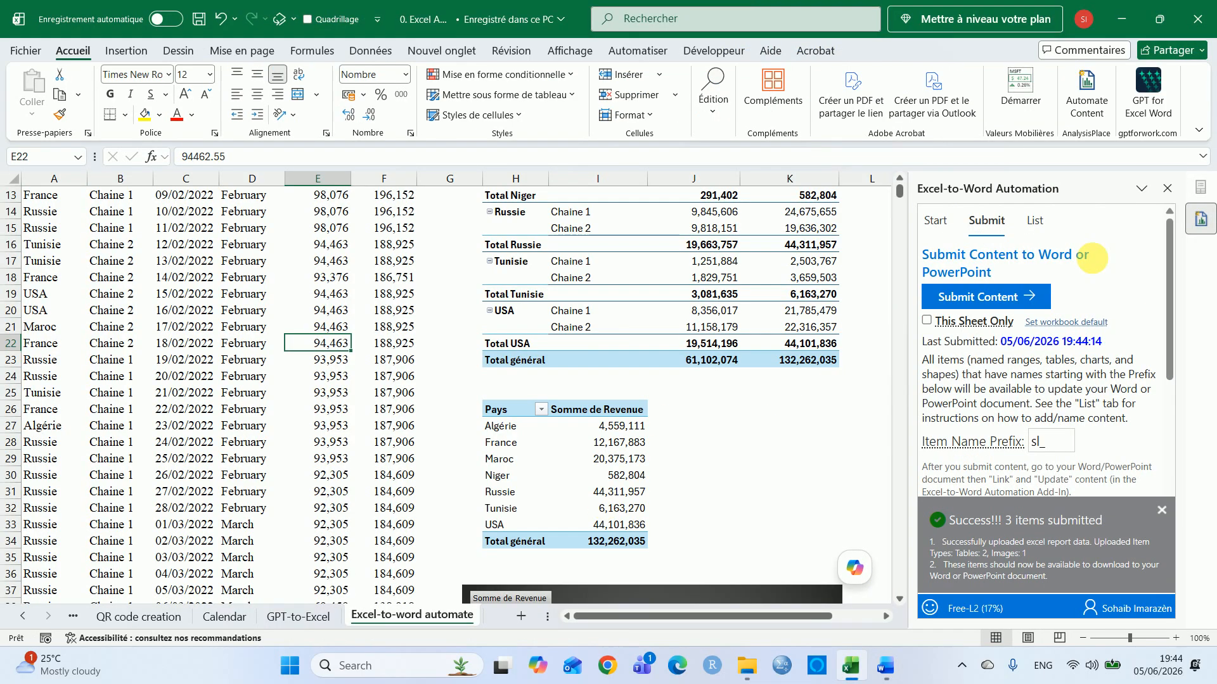
click(1034, 220)
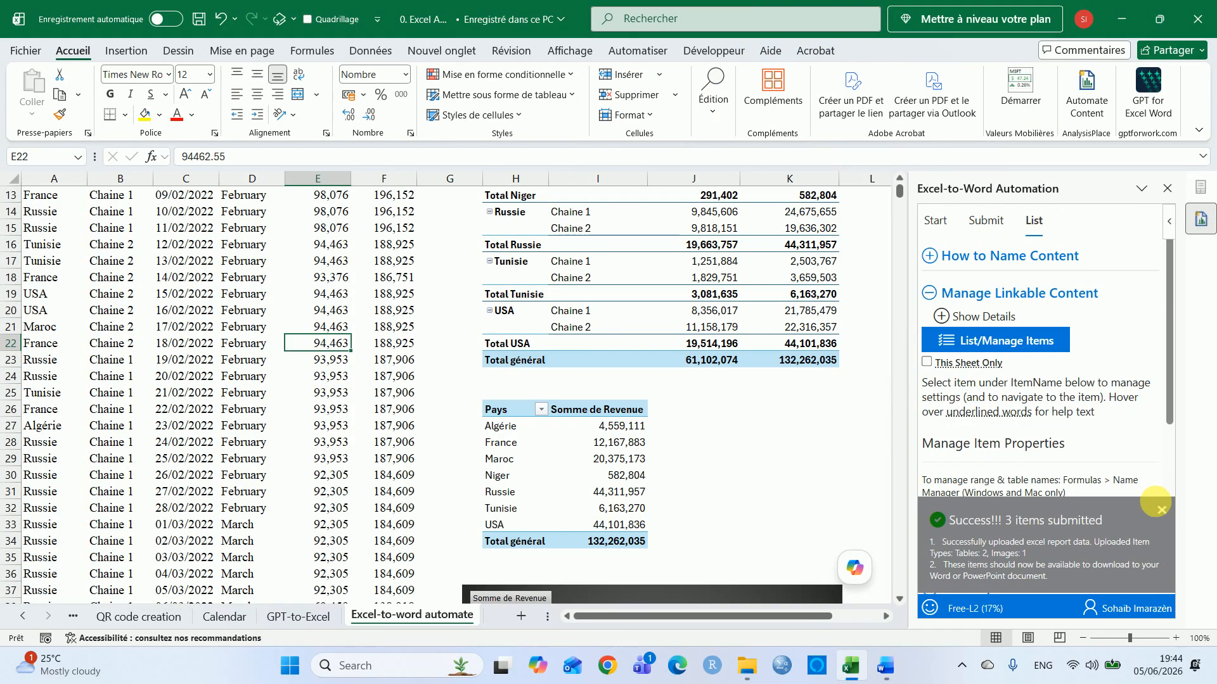
click(1161, 511)
click(1006, 337)
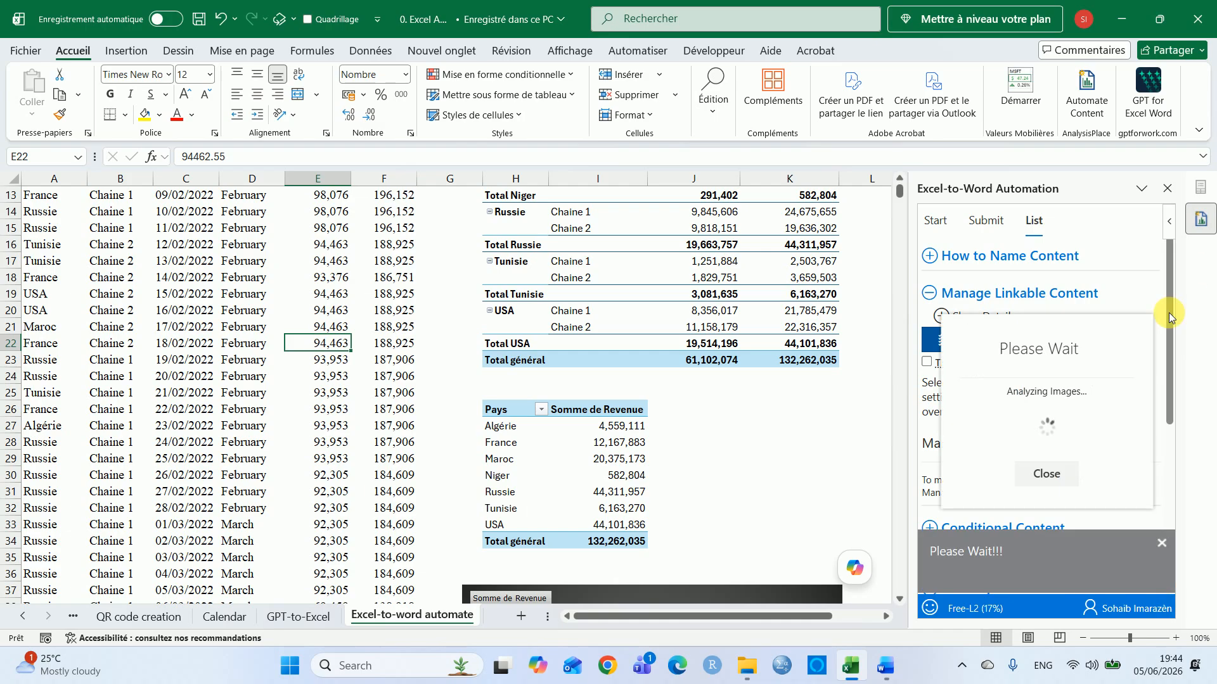
drag(1169, 289, 1173, 344)
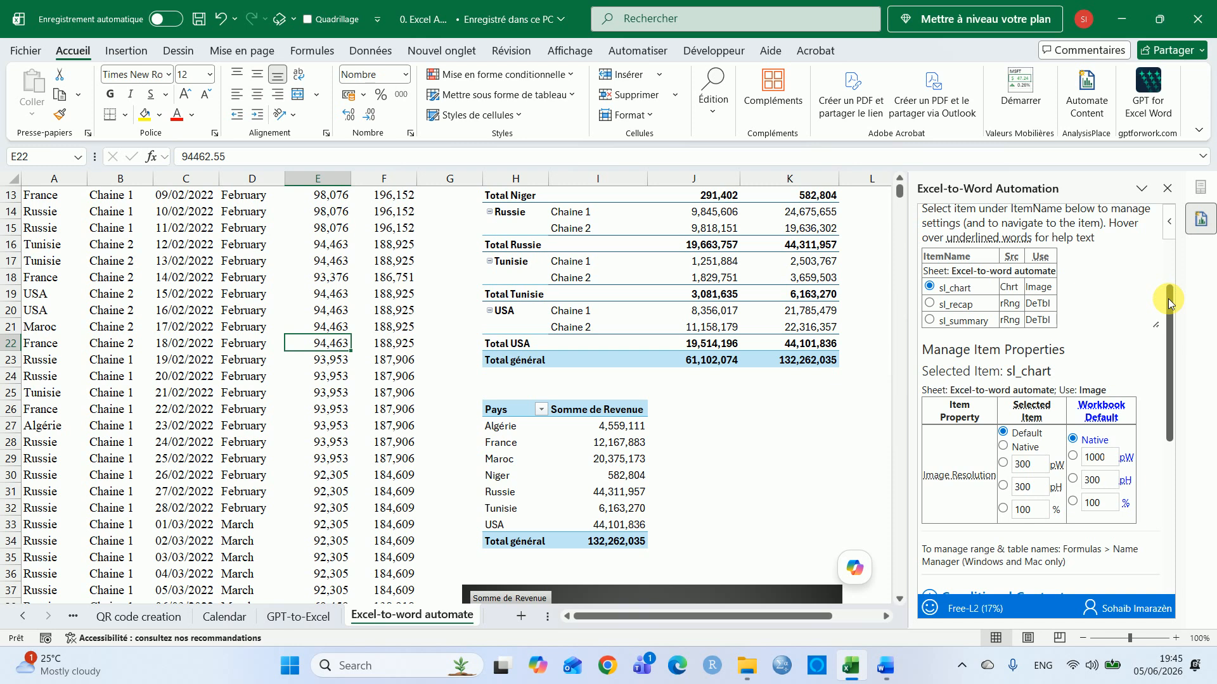
right_click(1168, 337)
drag(1168, 332, 1169, 366)
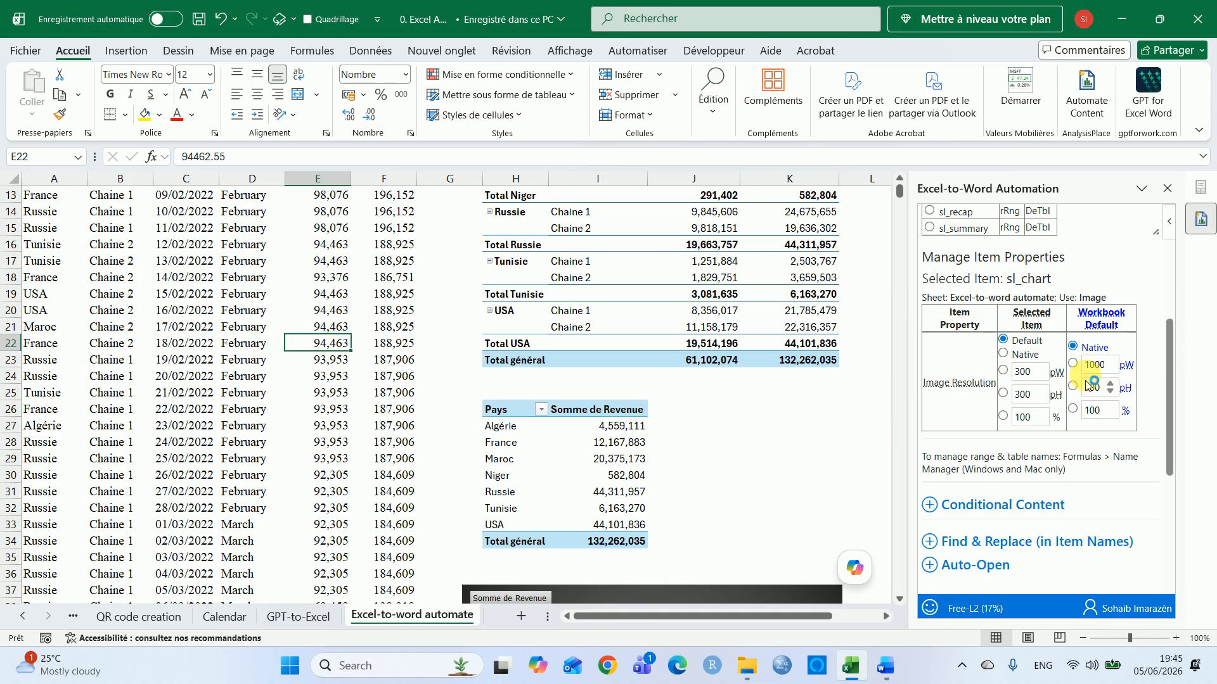
drag(1168, 326, 1168, 303)
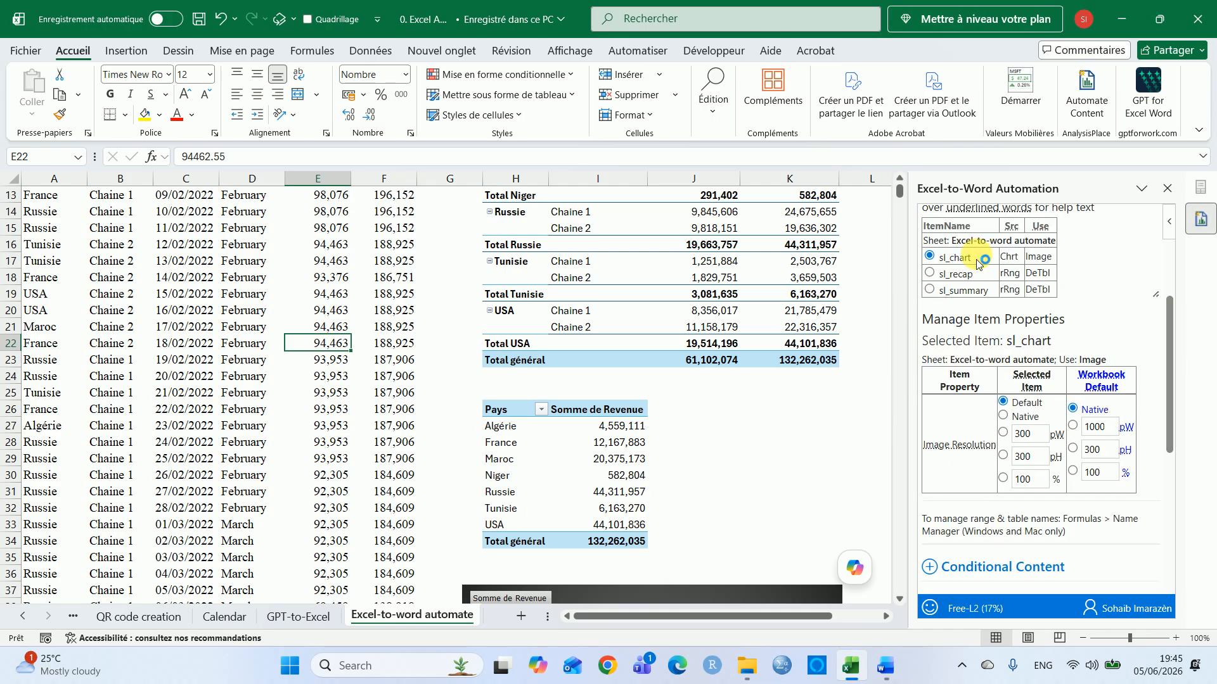
click(930, 274)
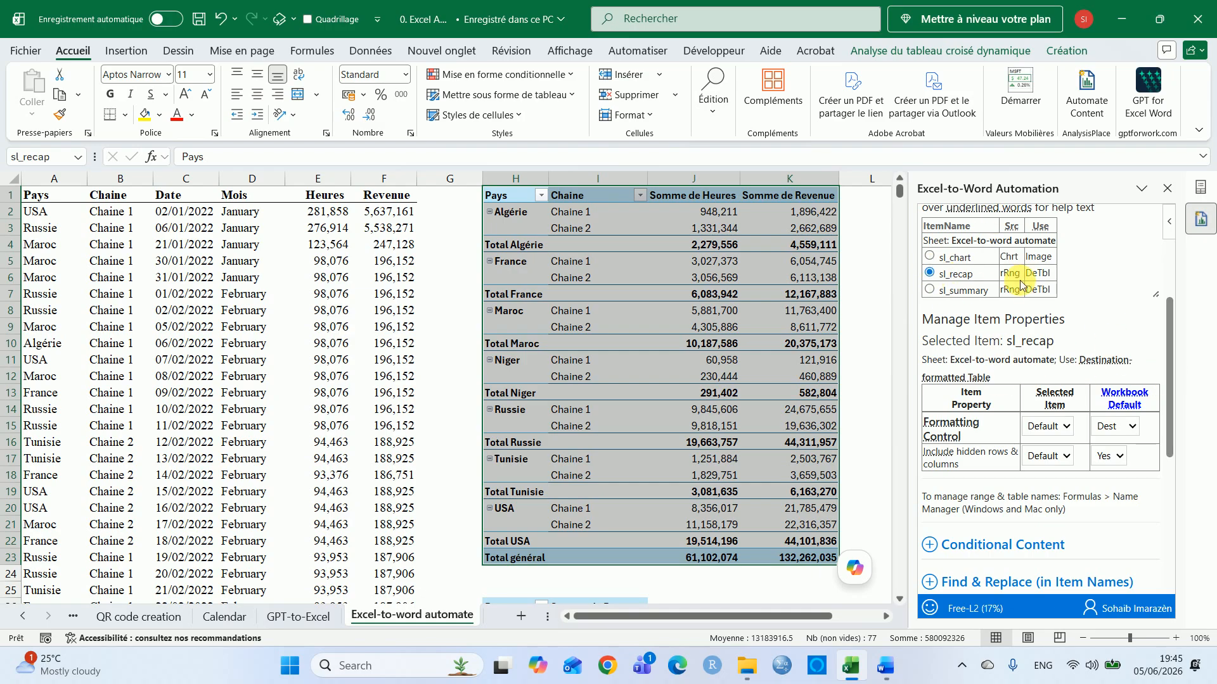
click(929, 291)
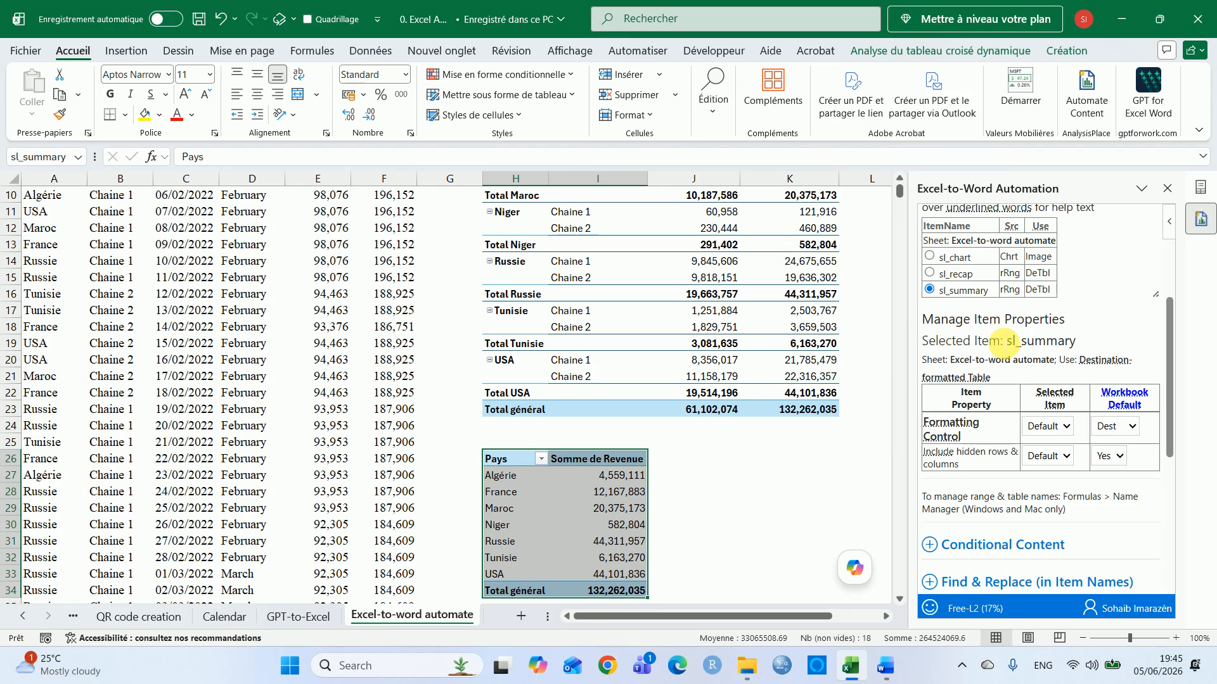
drag(1171, 380, 1171, 320)
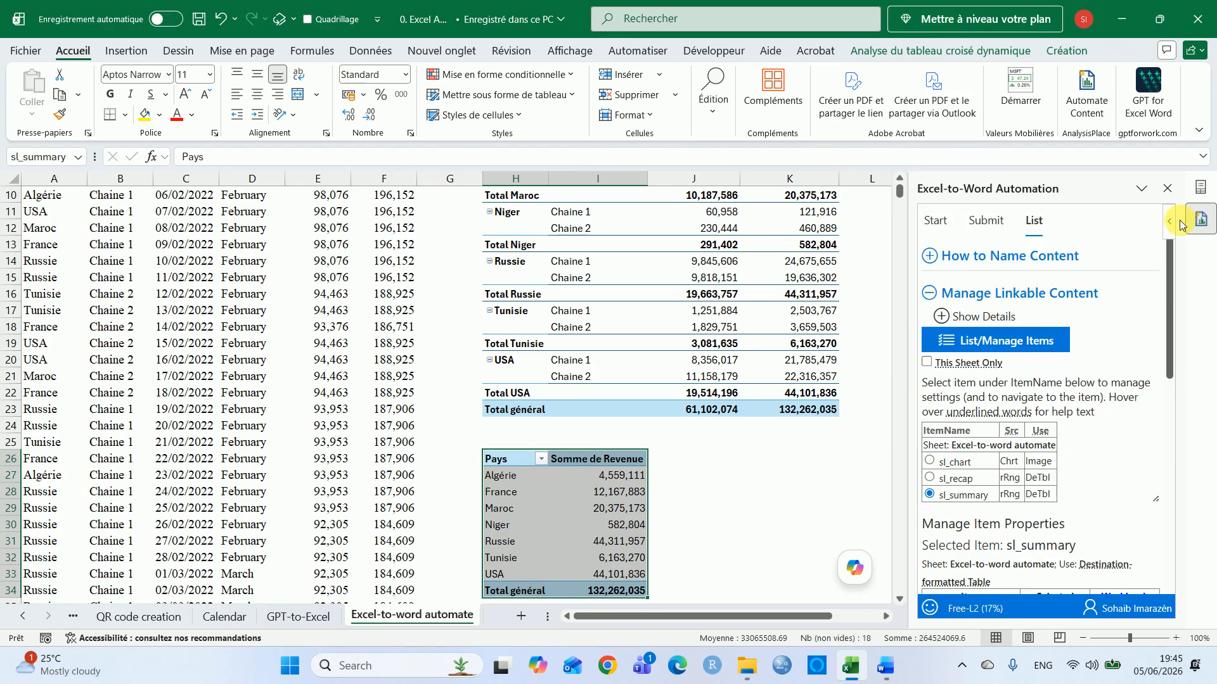
On the Content sheet, add a check mark next to item 4 Excel-to-word automation
click(998, 223)
click(282, 313)
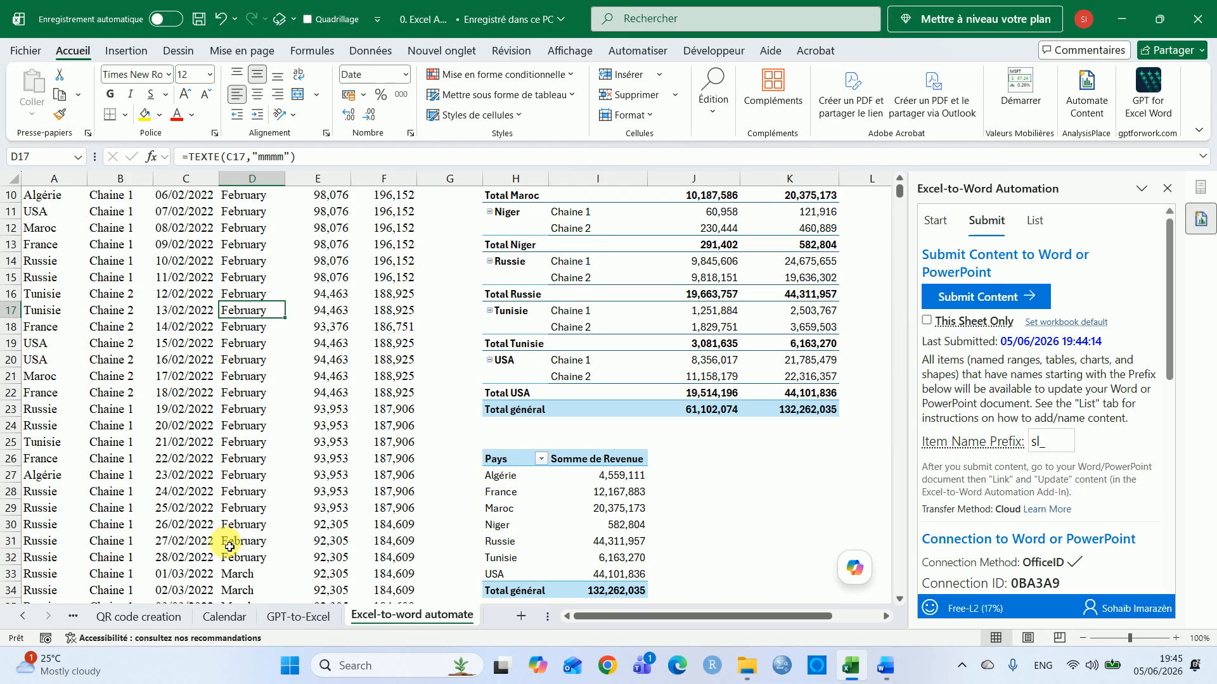
click(127, 614)
click(127, 615)
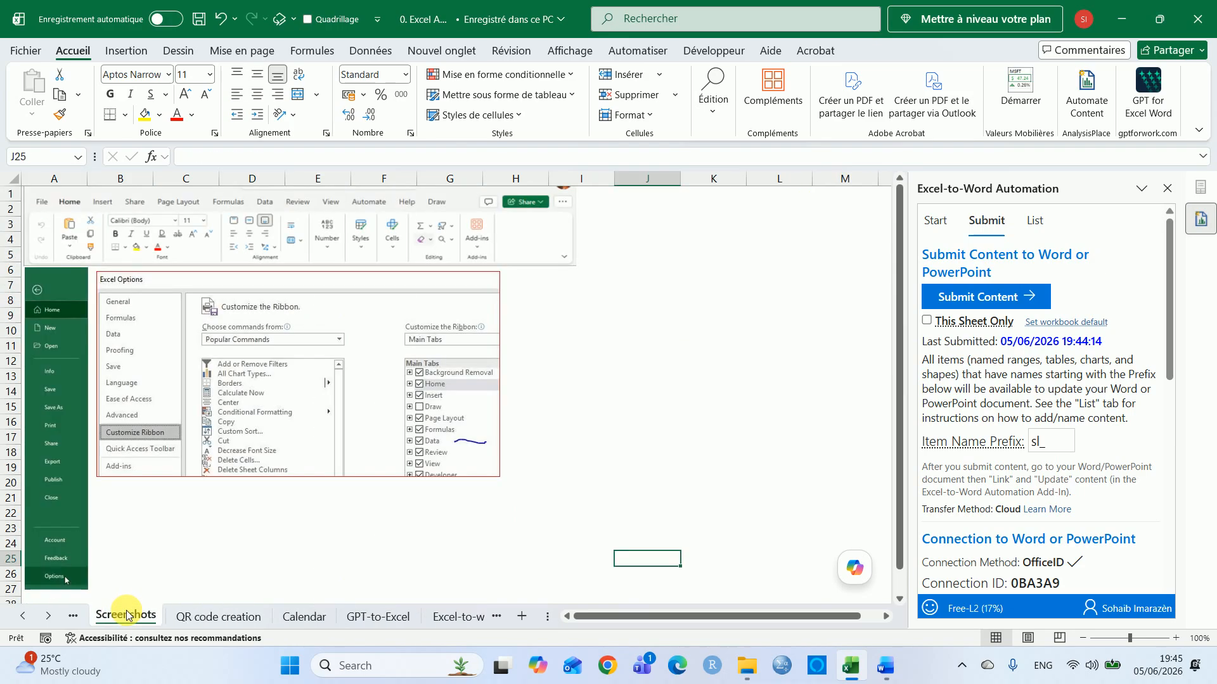
click(124, 616)
click(351, 449)
double_click(350, 449)
key(BackSpace)
text(a)
key(Return)
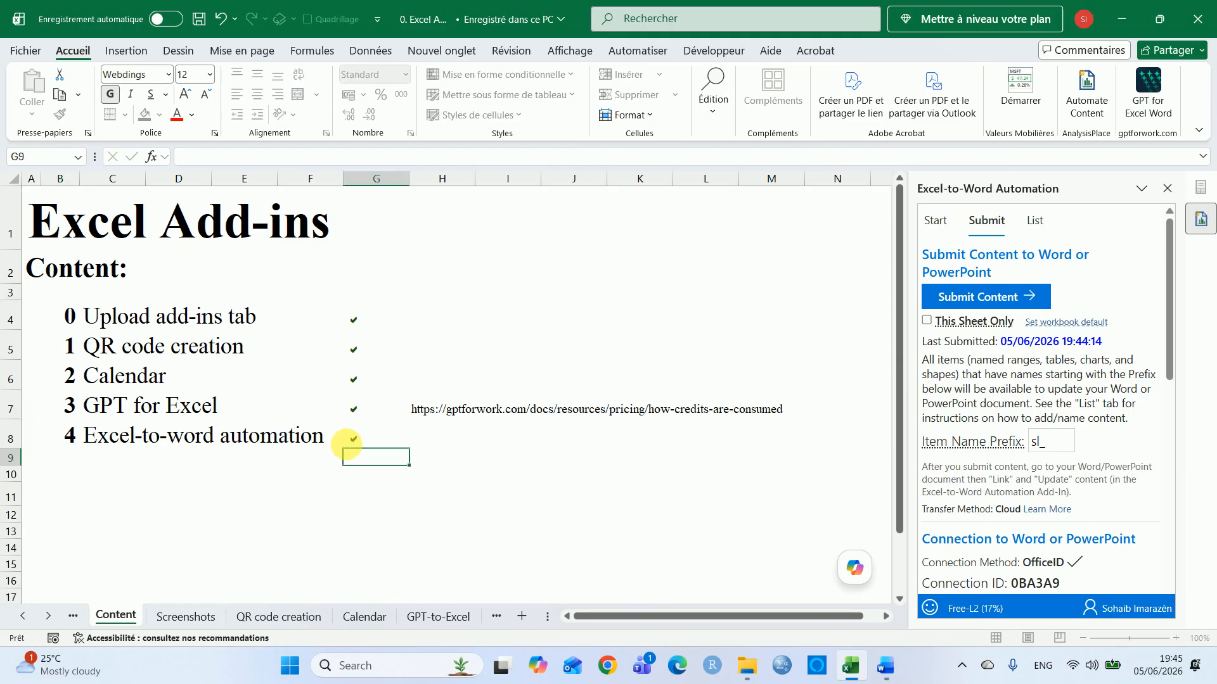
Save the workbook and select the item number cell in row 8
key(ctrl+s)
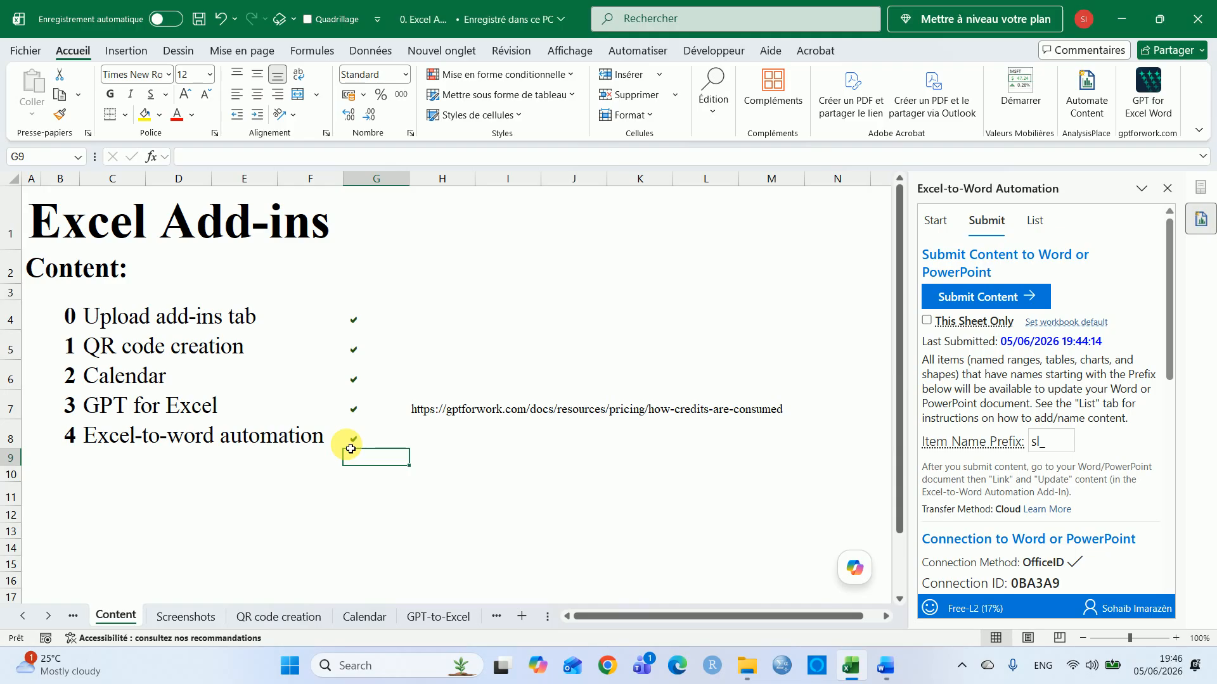
key(Home)
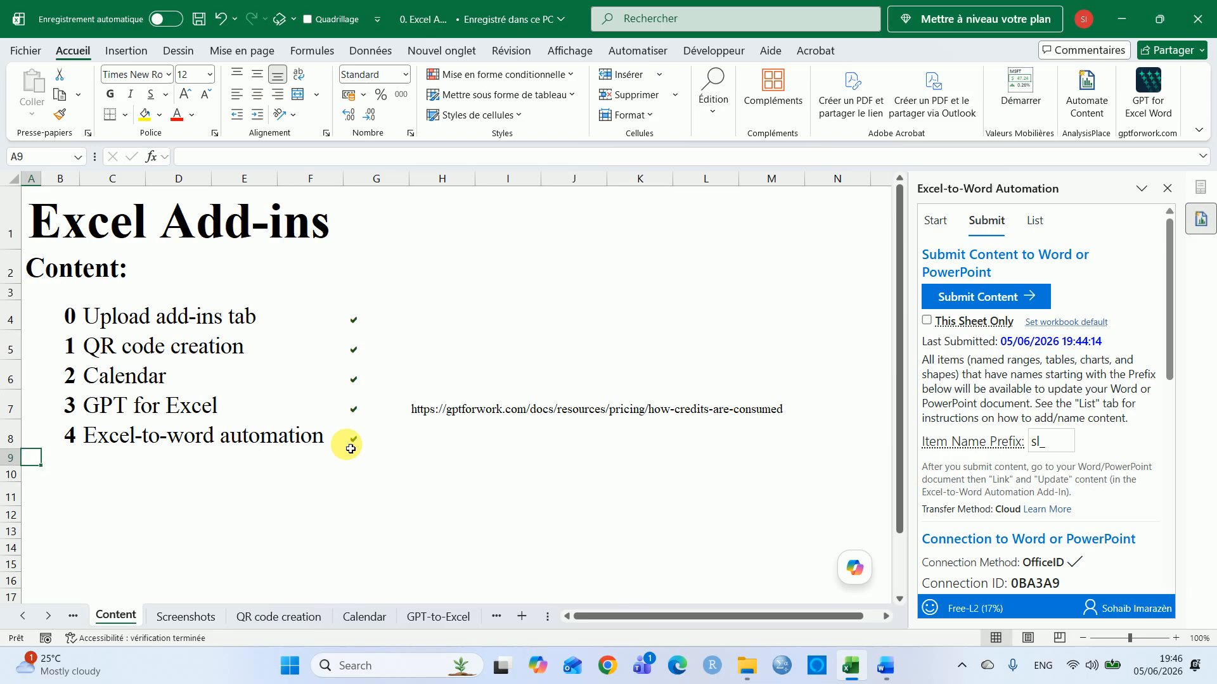
key(Right)
key(Up)
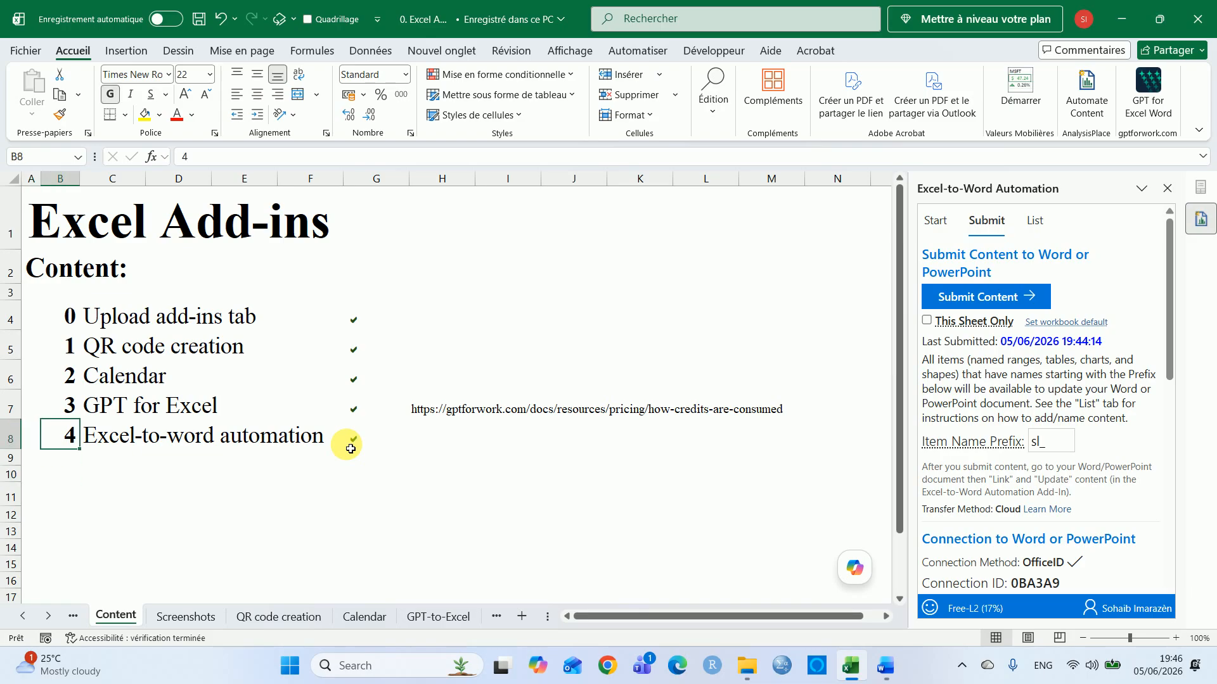